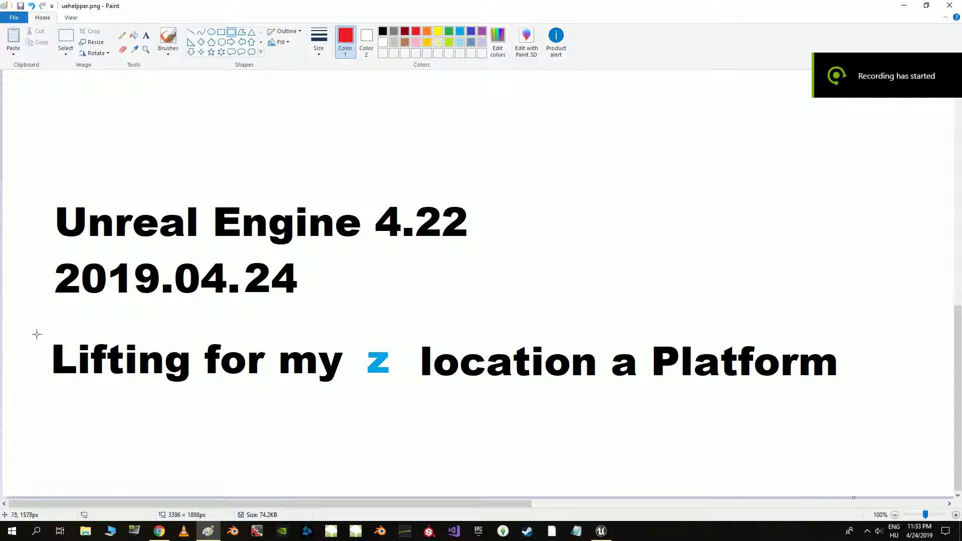
- Frame 'Lifting for my', 'location a Platform' and 'my z location' with red rounded rectangles
{"action": "left_click_drag", "start_coordinate": [33, 333], "coordinate": [347, 417]}
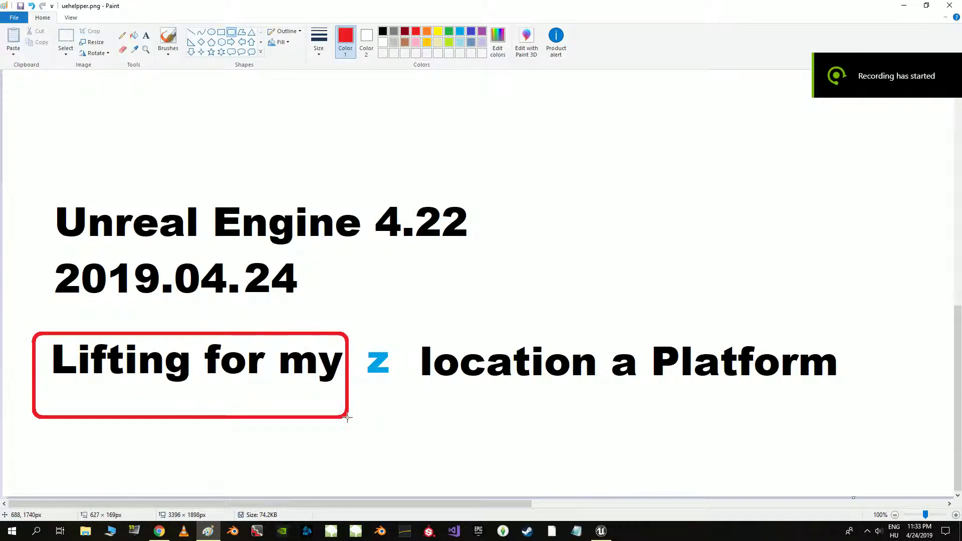
{"action": "left_click_drag", "start_coordinate": [408, 319], "coordinate": [874, 408]}
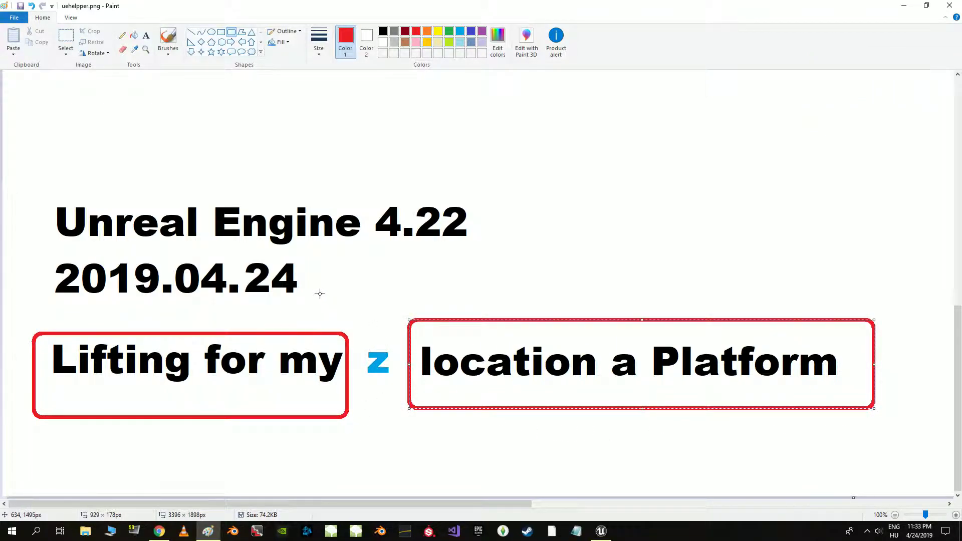
{"action": "mouse_move", "coordinate": [269, 304]}
{"action": "left_mouse_down"}
{"action": "mouse_move", "coordinate": [474, 455]}
{"action": "mouse_move", "coordinate": [613, 455]}
{"action": "left_mouse_up"}
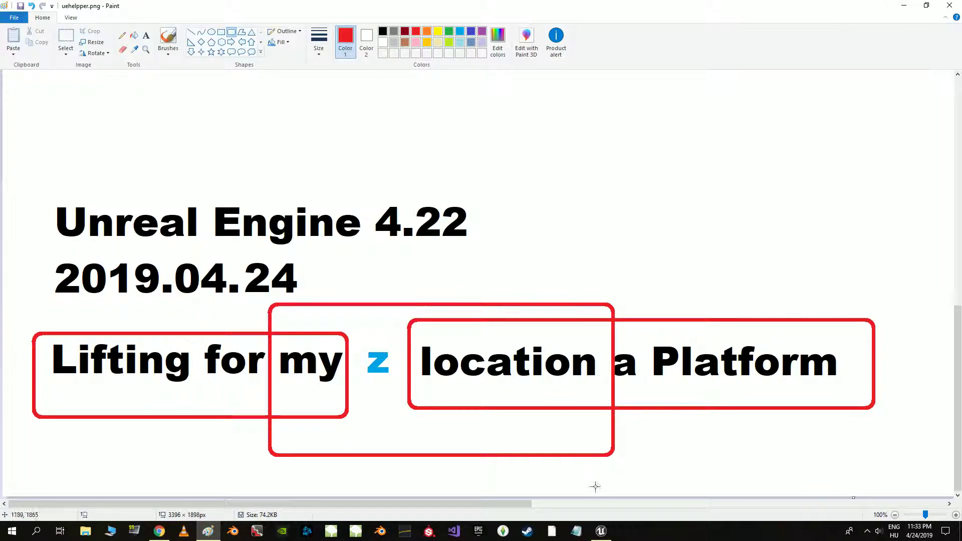
- In the Content Browser, create a new Actor Blueprint class named Platform
{"action": "key", "text": "alt+Tab"}
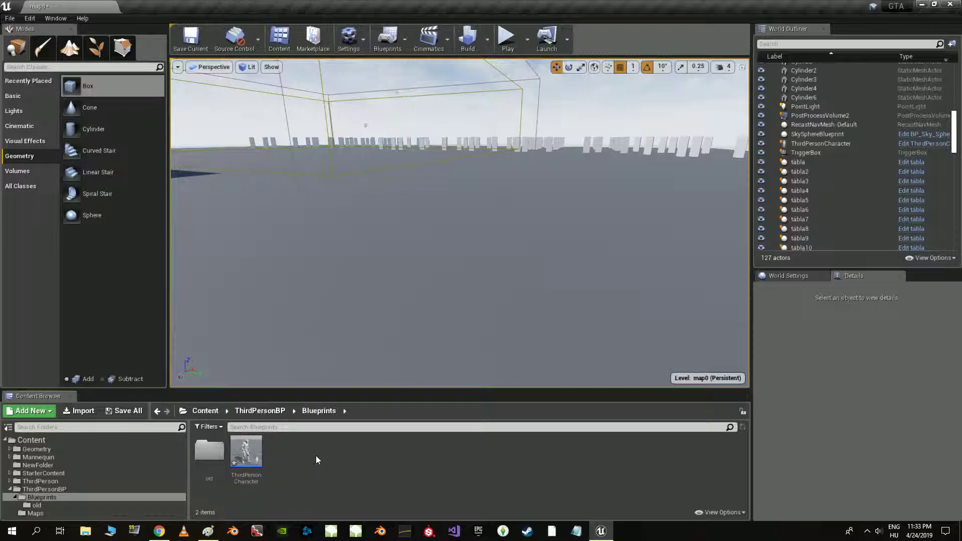
{"action": "right_click", "coordinate": [315, 456]}
{"action": "left_click", "coordinate": [380, 203]}
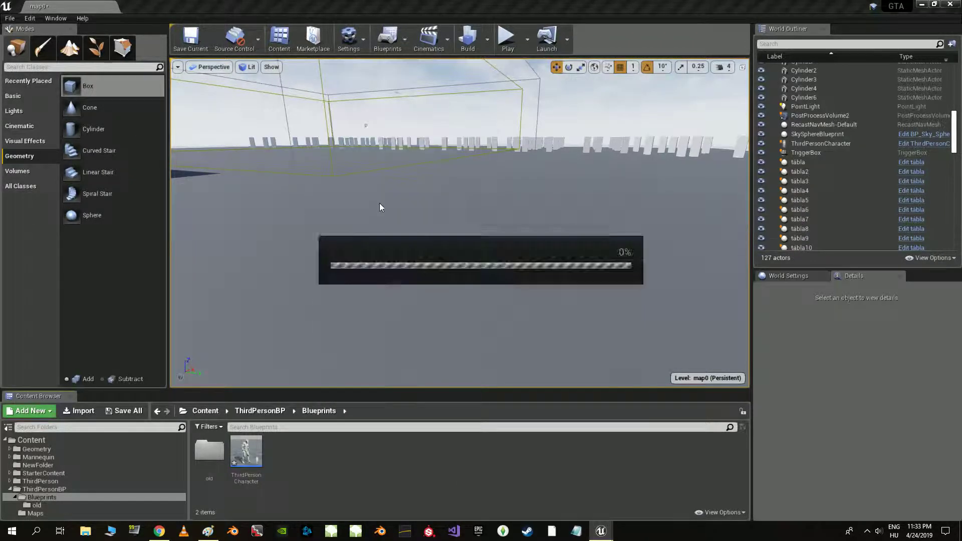
{"action": "left_click", "coordinate": [405, 166]}
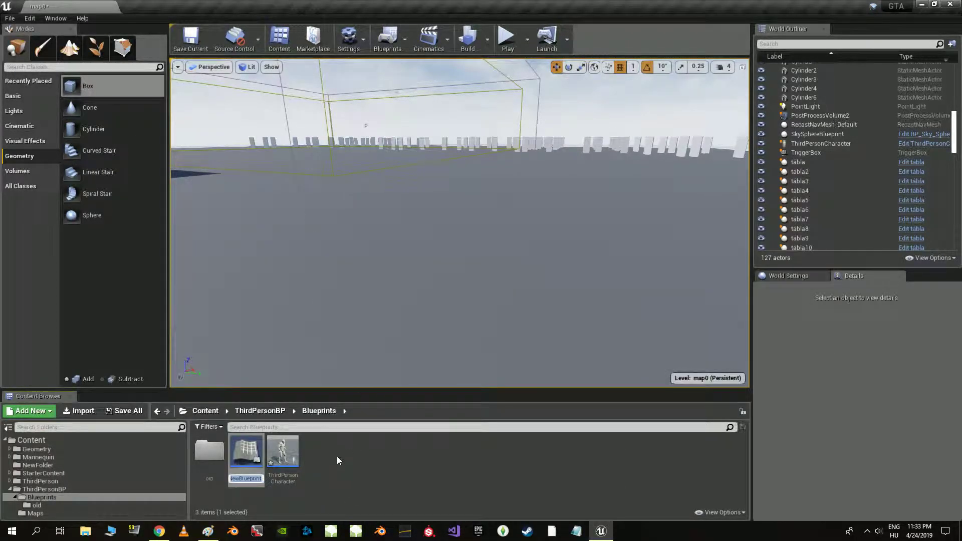
{"action": "type", "text": "Platfor"}
{"action": "type", "text": "m"}
{"action": "key", "text": "Return"}
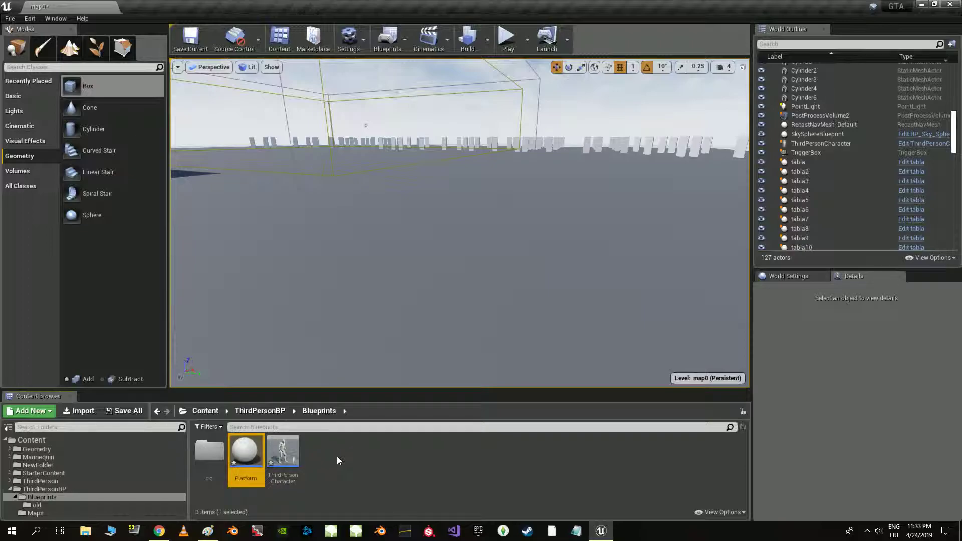
- Add a Cube component to the Platform Blueprint, then compile, save and close it
{"action": "double_click", "coordinate": [246, 449]}
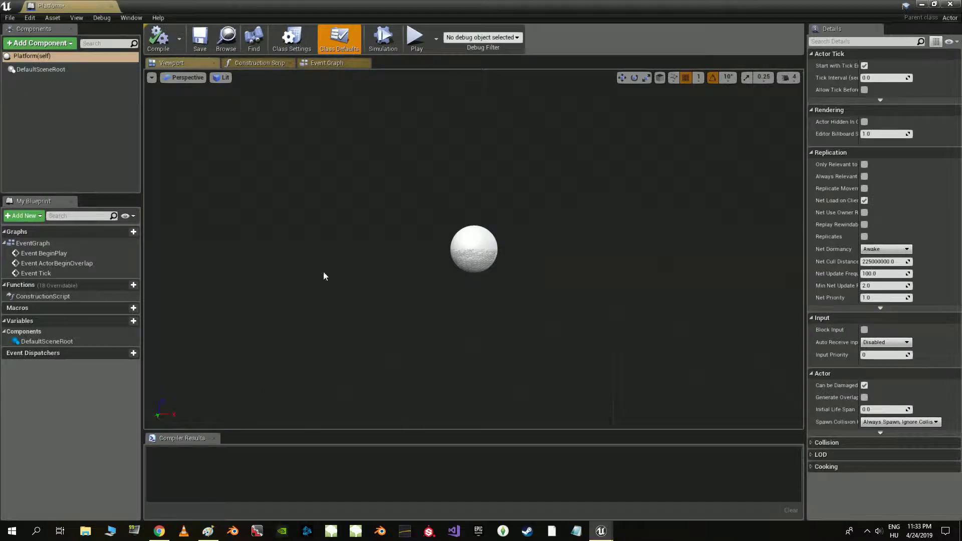
{"action": "left_click", "coordinate": [18, 43]}
{"action": "left_click", "coordinate": [40, 191]}
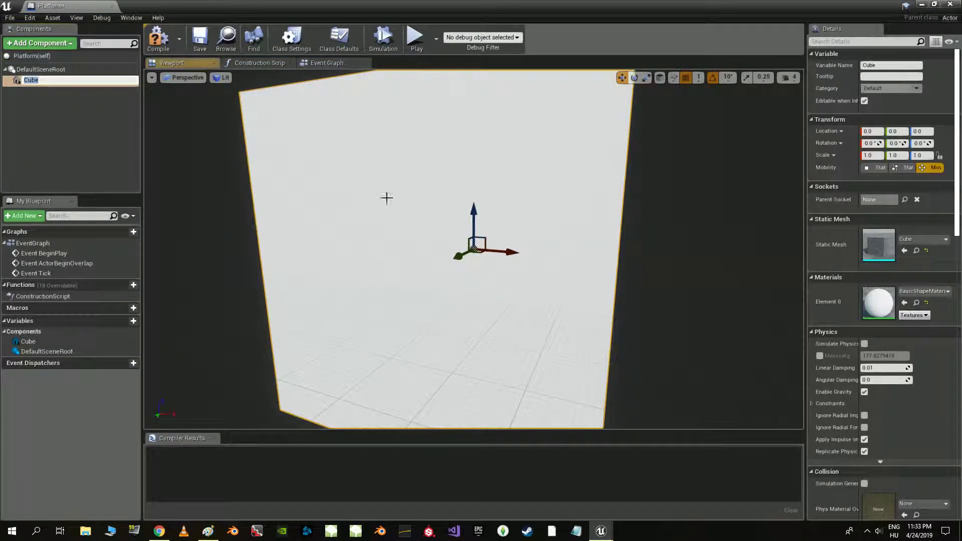
{"action": "left_click", "coordinate": [158, 38]}
{"action": "left_click", "coordinate": [200, 37]}
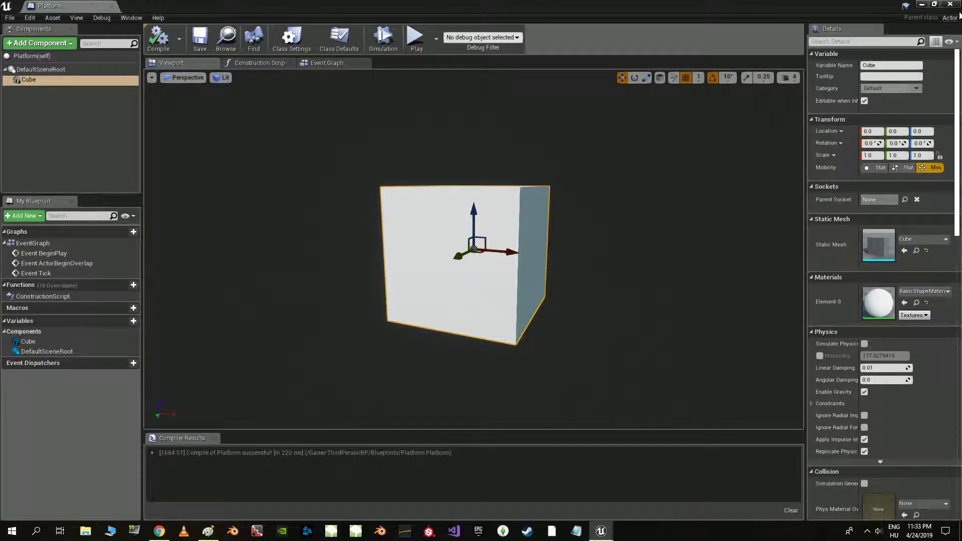
{"action": "left_click", "coordinate": [950, 4]}
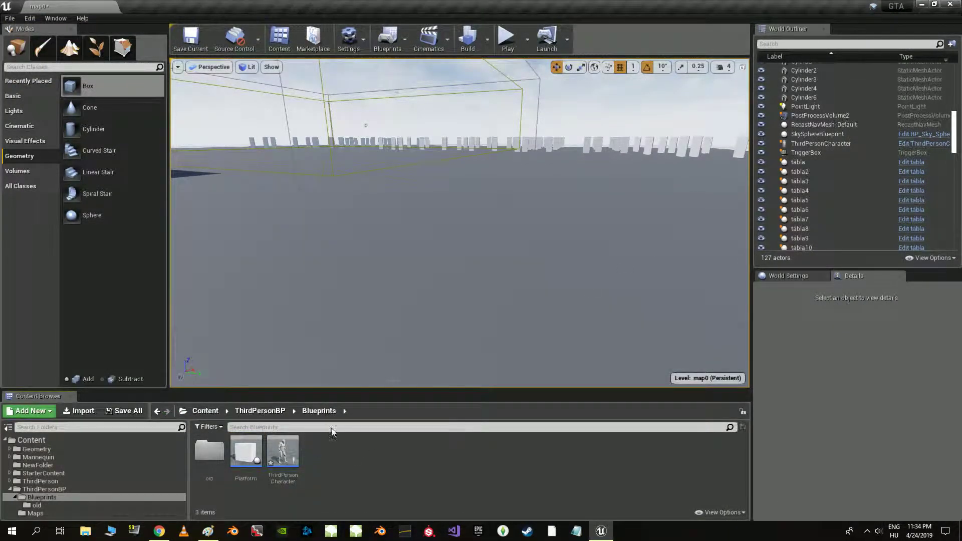
- Place a Platform actor in the level and open the ThirdPersonCharacter Blueprint
{"action": "mouse_move", "coordinate": [450, 225]}
{"action": "right_mouse_down"}
{"action": "mouse_move", "coordinate": [451, 261]}
{"action": "mouse_move", "coordinate": [481, 260]}
{"action": "right_mouse_up"}
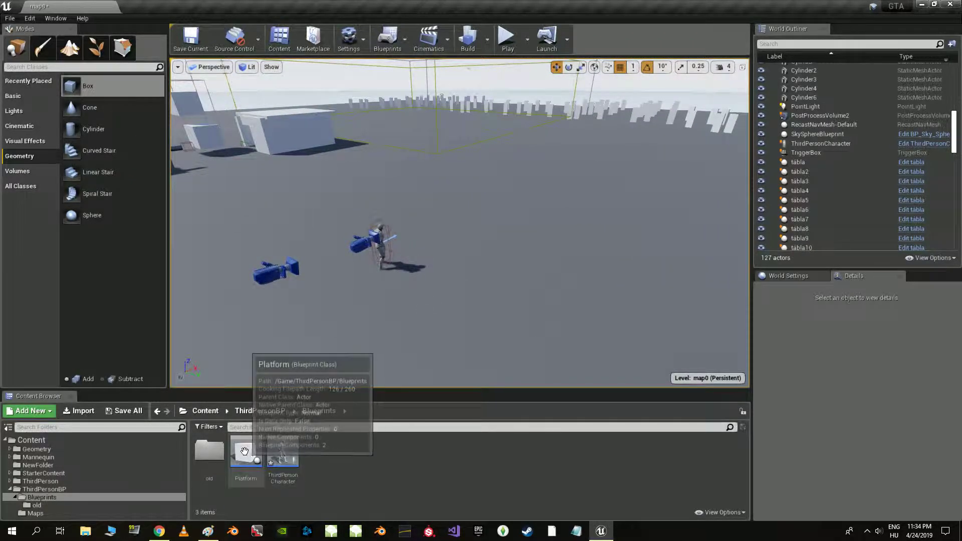
{"action": "left_click_drag", "start_coordinate": [246, 451], "coordinate": [530, 190]}
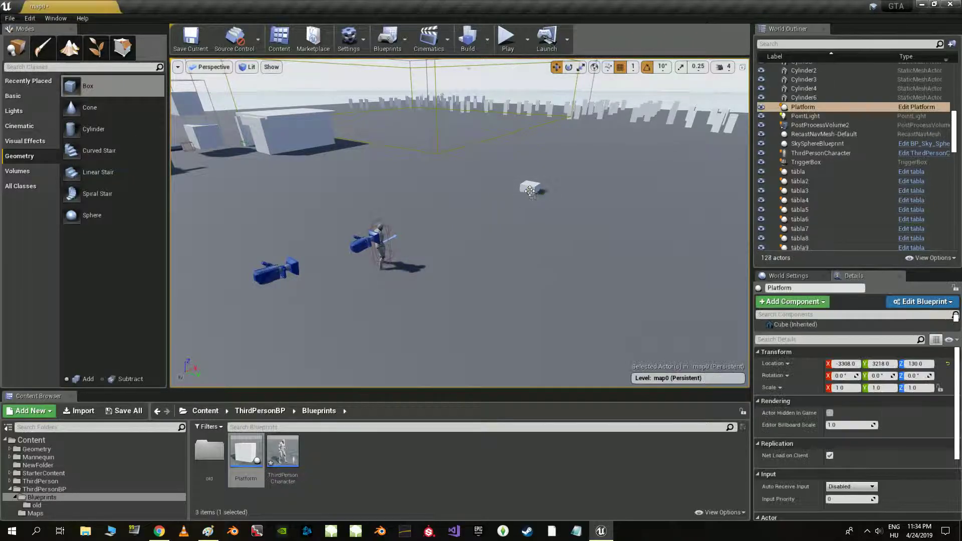
{"action": "double_click", "coordinate": [283, 448]}
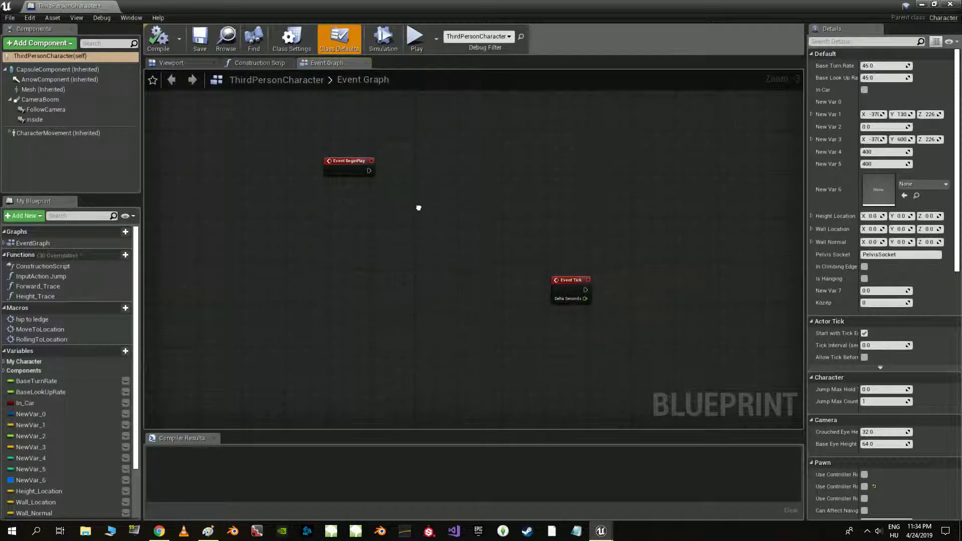
- Move the Event Tick node below BeginPlay in the Event Graph
{"action": "mouse_move", "coordinate": [609, 340]}
{"action": "left_mouse_down"}
{"action": "mouse_move", "coordinate": [287, 242]}
{"action": "mouse_move", "coordinate": [321, 239]}
{"action": "mouse_move", "coordinate": [473, 384]}
{"action": "left_mouse_up"}
{"action": "scroll", "coordinate": [310, 196], "scroll_direction": "up", "scroll_amount": 1}
{"action": "right_click_drag", "start_coordinate": [366, 208], "coordinate": [351, 244]}
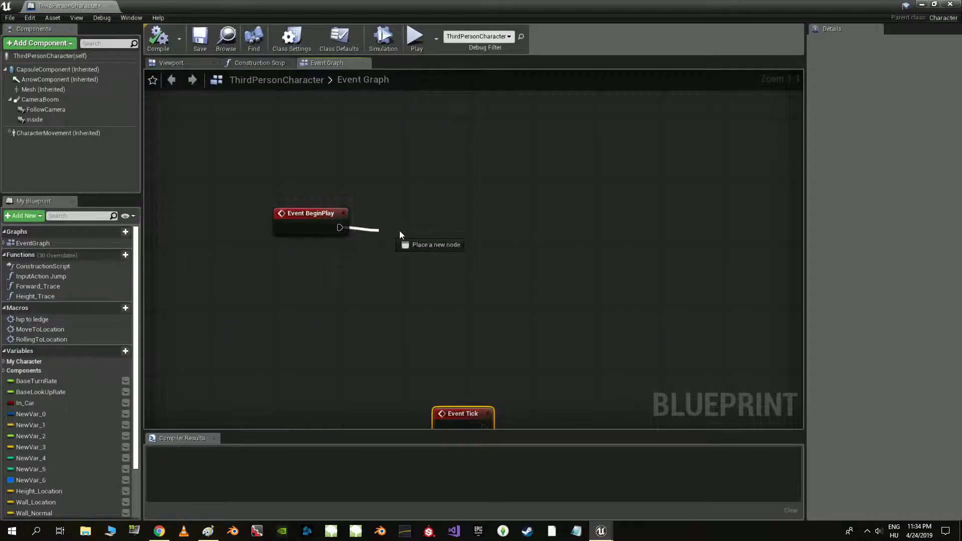
- Add a Get All Actors Of Class node on BeginPlay with Actor Class set to Platform
{"action": "left_click_drag", "start_coordinate": [399, 231], "coordinate": [403, 230]}
{"action": "type", "text": "get all"}
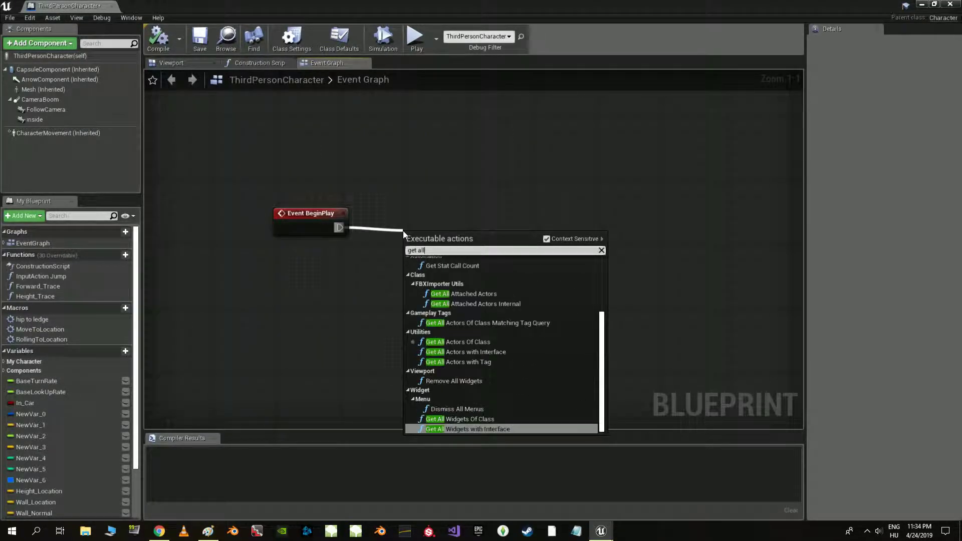
{"action": "type", "text": " actor"}
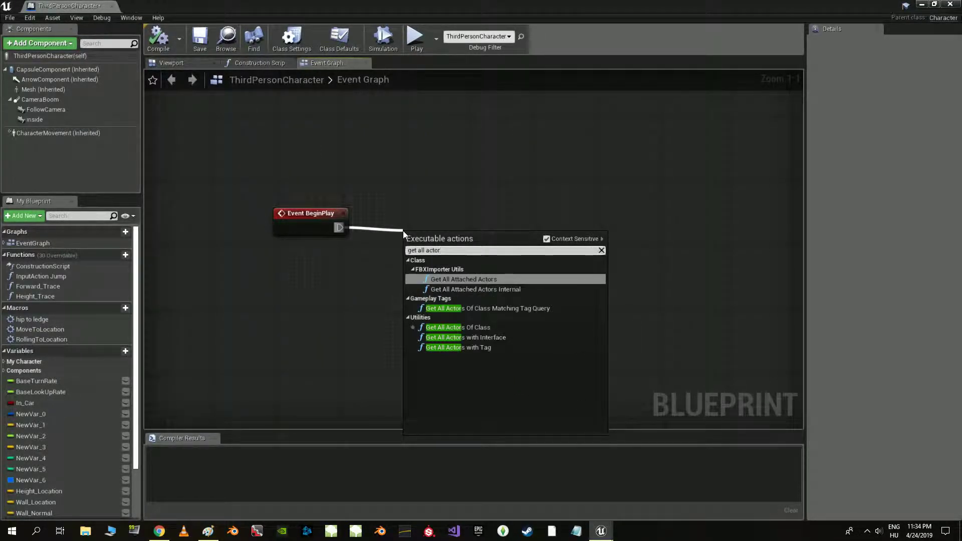
{"action": "left_click", "coordinate": [472, 328]}
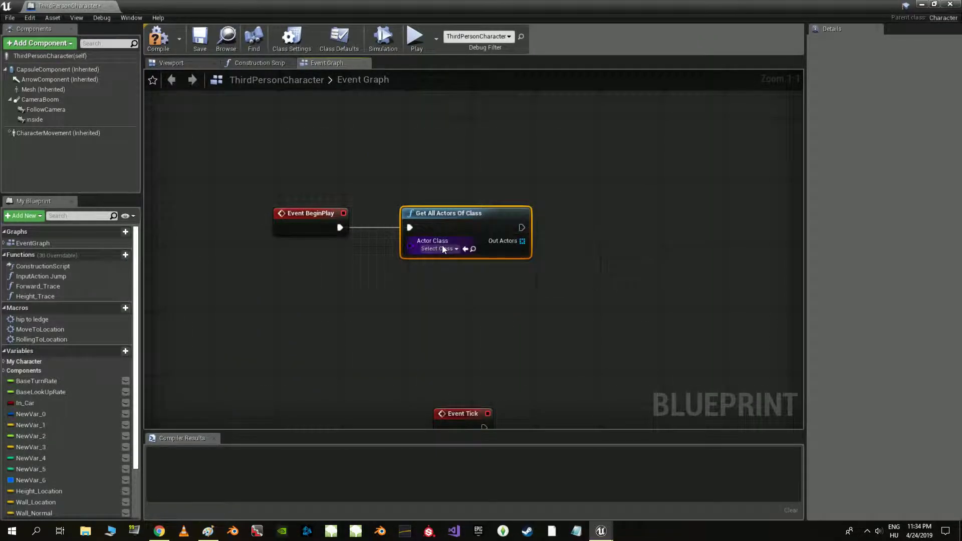
{"action": "left_click", "coordinate": [443, 249]}
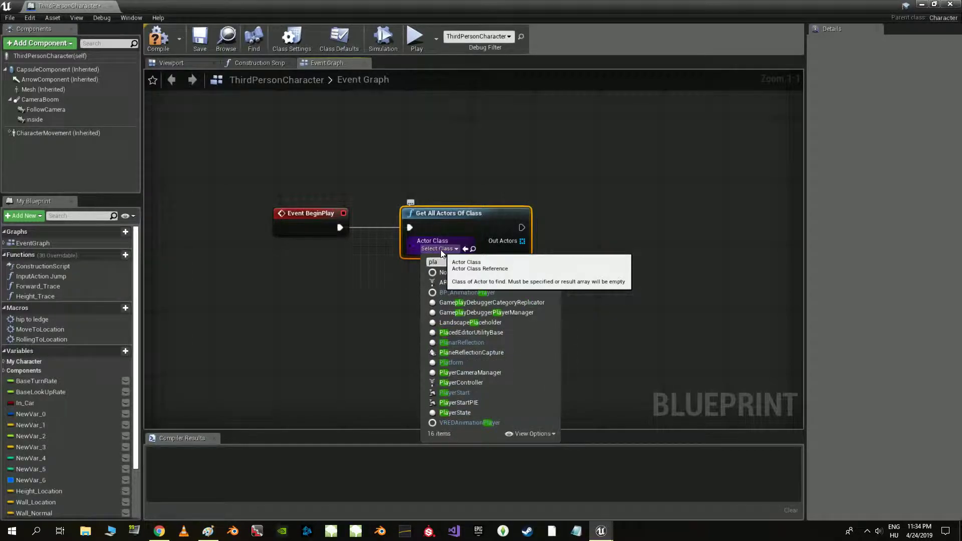
{"action": "type", "text": "platform"}
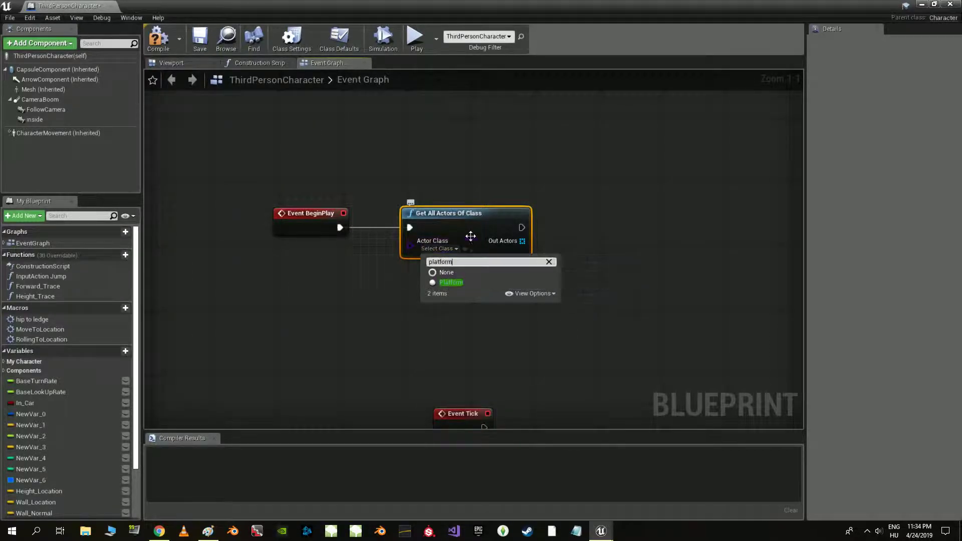
{"action": "left_click", "coordinate": [460, 283]}
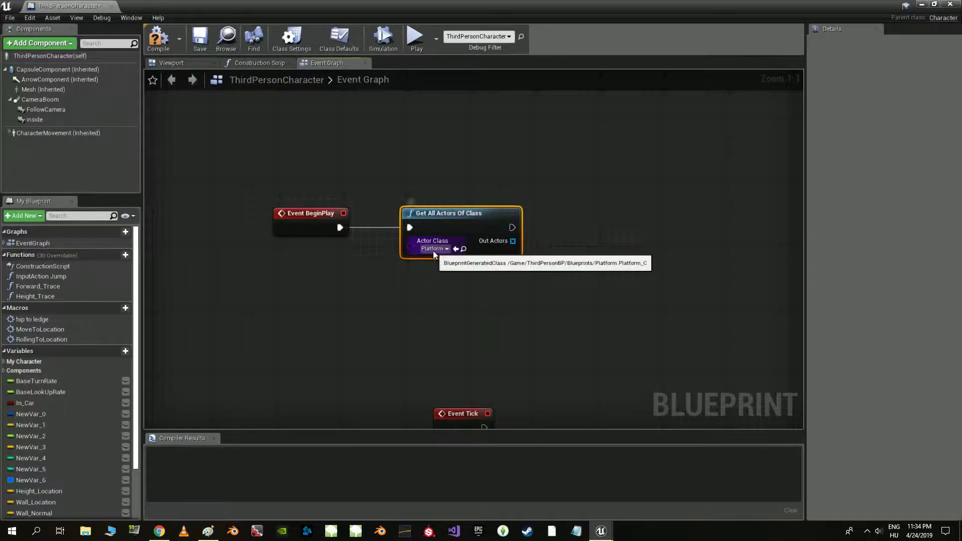
- Take a Get (a copy) from Out Actors and promote its output to a new variable
{"action": "left_click_drag", "start_coordinate": [513, 241], "coordinate": [552, 274]}
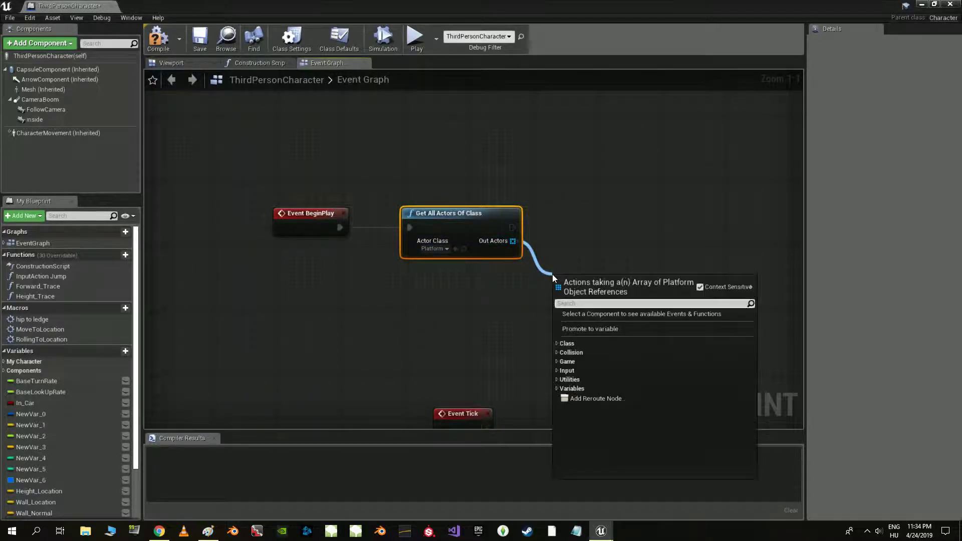
{"action": "type", "text": "get"}
{"action": "key", "text": "Down"}
{"action": "key", "text": "Down"}
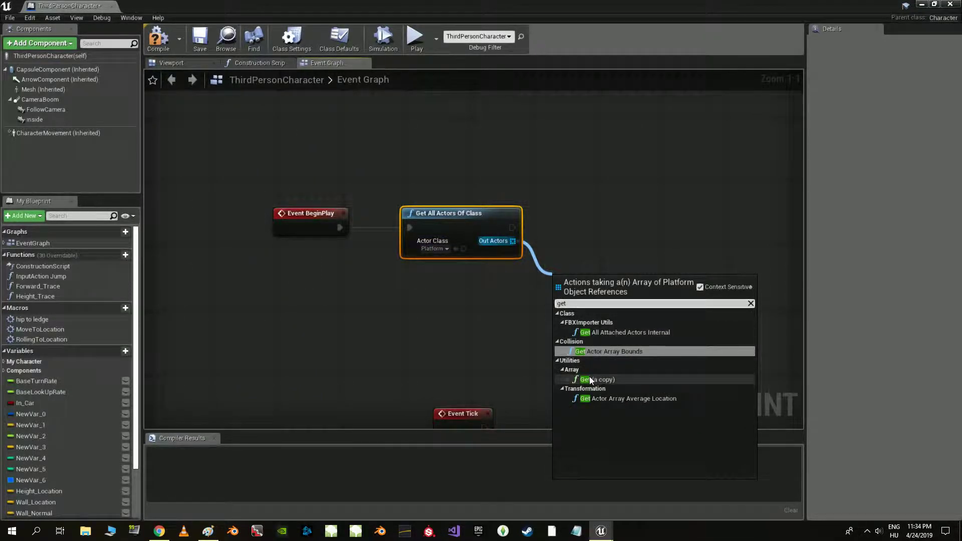
{"action": "key", "text": "Return"}
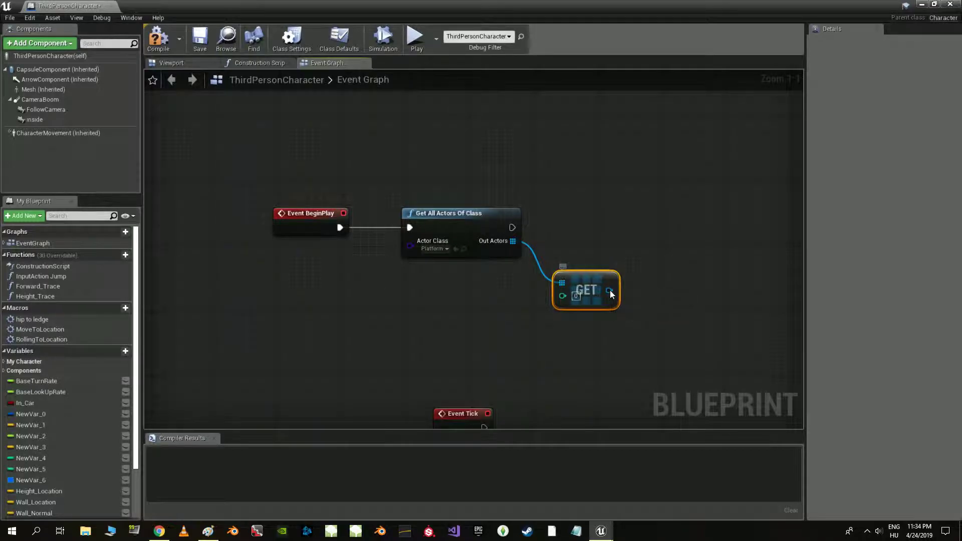
{"action": "right_click", "coordinate": [609, 290]}
{"action": "left_click", "coordinate": [616, 303]}
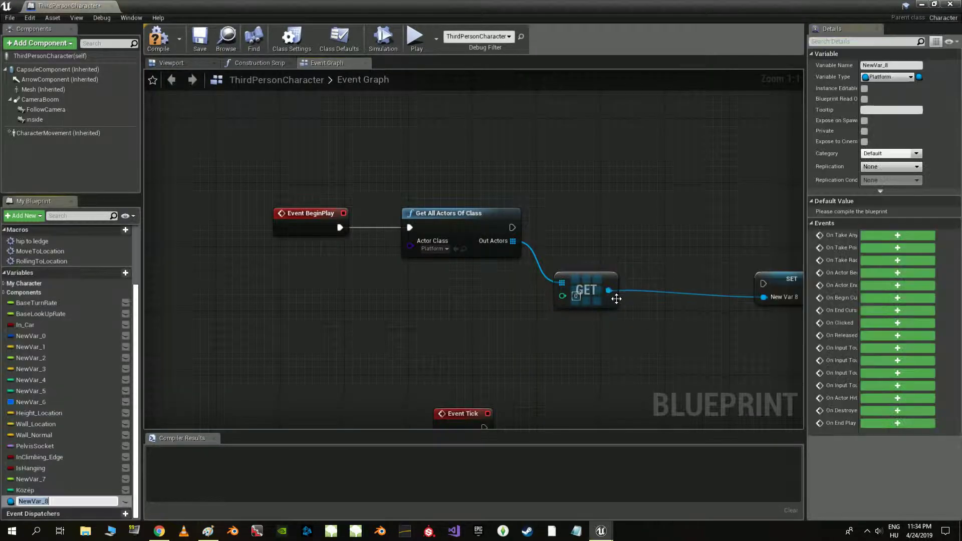
{"action": "left_click_drag", "start_coordinate": [711, 256], "coordinate": [607, 201]}
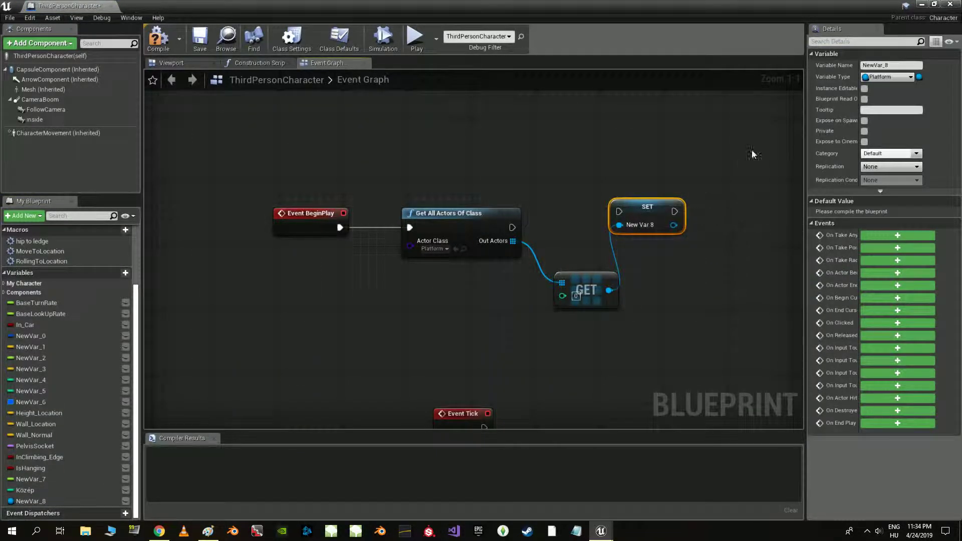
- Name the variable Platform, chain its SET after Get All Actors Of Class, and place a Platform getter
{"action": "left_click", "coordinate": [884, 65]}
{"action": "type", "text": "Platform"}
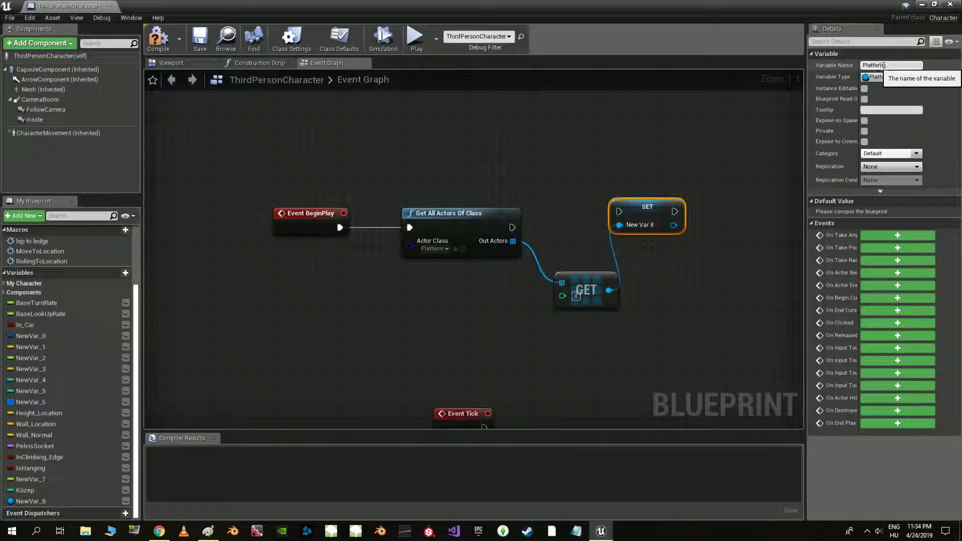
{"action": "key", "text": "Return"}
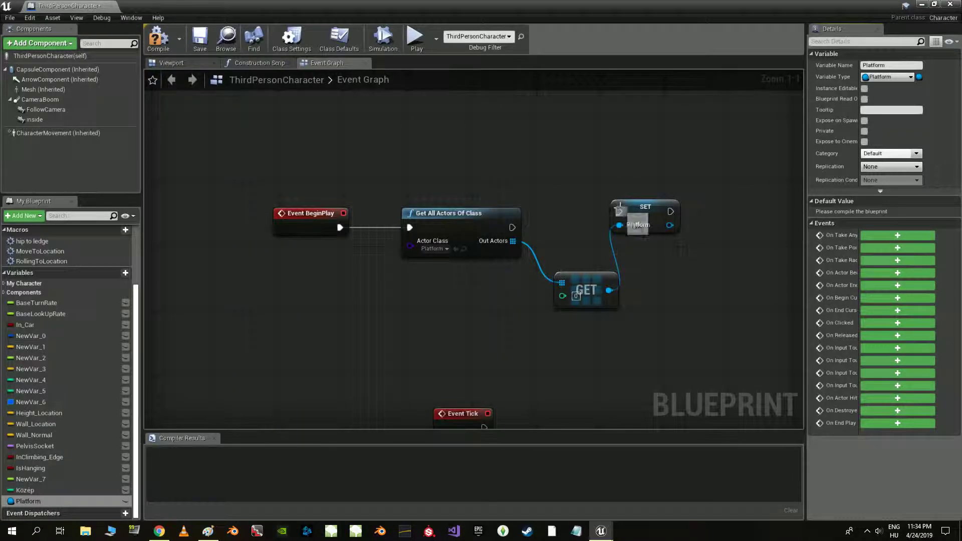
{"action": "left_click_drag", "start_coordinate": [619, 211], "coordinate": [512, 228]}
{"action": "left_click_drag", "start_coordinate": [647, 214], "coordinate": [639, 231]}
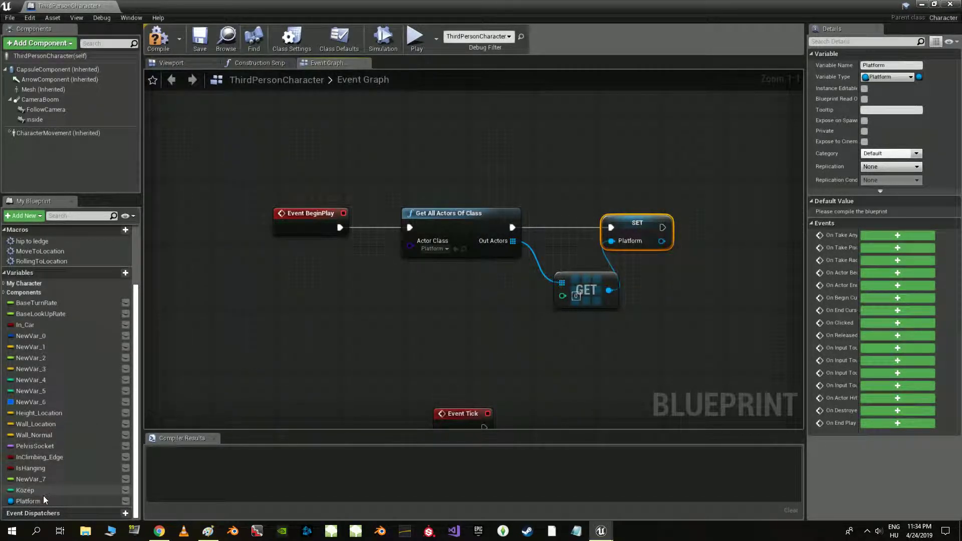
{"action": "left_click_drag", "start_coordinate": [30, 501], "coordinate": [230, 326]}
{"action": "left_click_drag", "start_coordinate": [365, 149], "coordinate": [469, 158]}
- Feed Platform into GetActorLocation and promote its result to PlatformOriginLocation, set after SET Platform
{"action": "left_click", "coordinate": [392, 158]}
{"action": "type", "text": "g"}
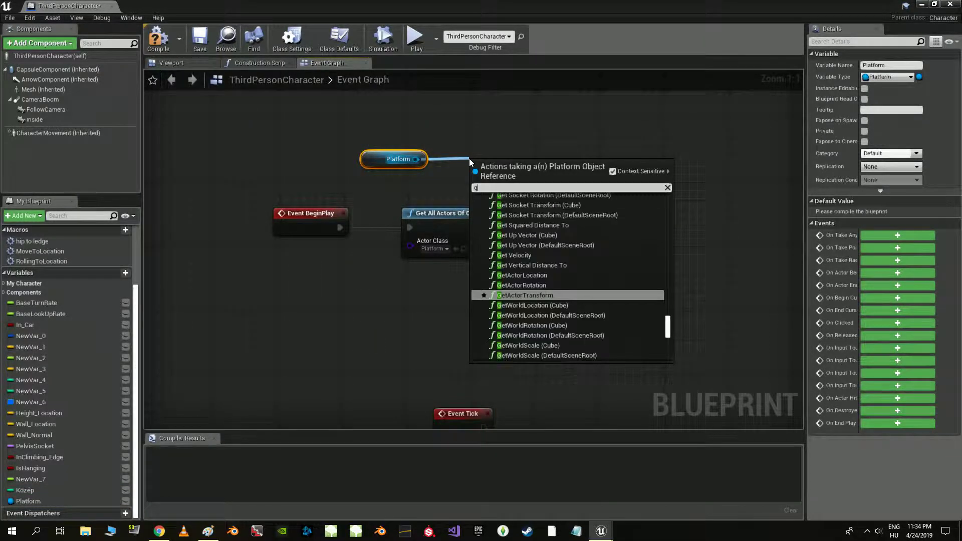
{"action": "type", "text": "et actor"}
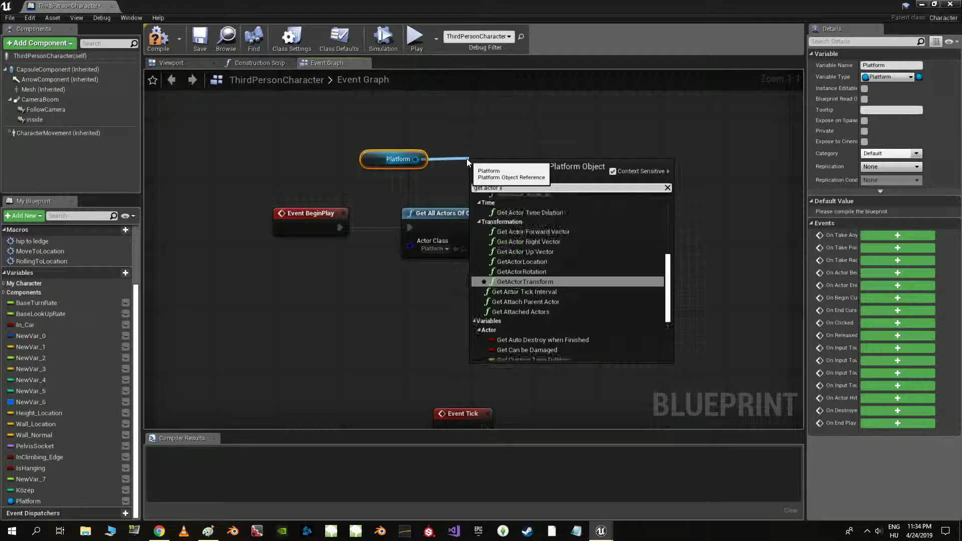
{"action": "type", "text": " lo"}
{"action": "left_click", "coordinate": [523, 217]}
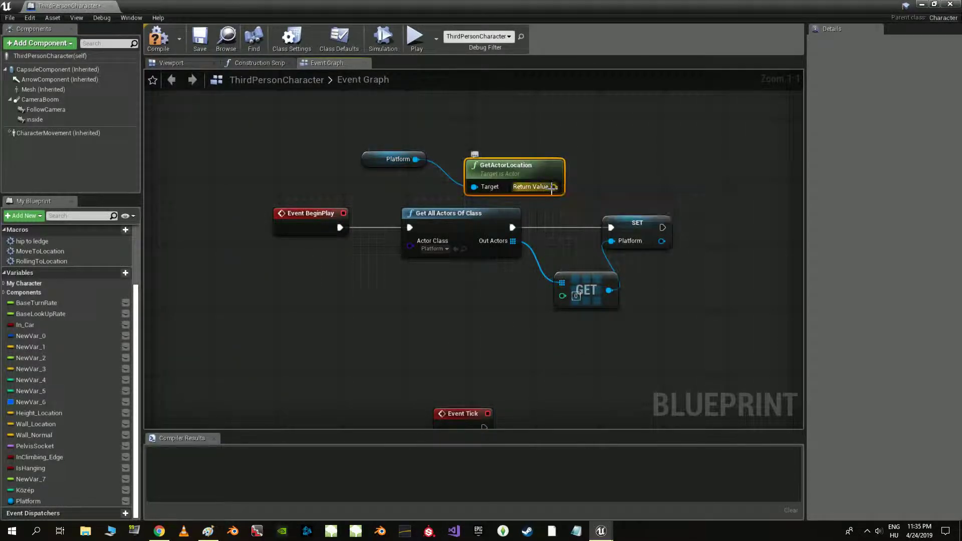
{"action": "right_click", "coordinate": [552, 189]}
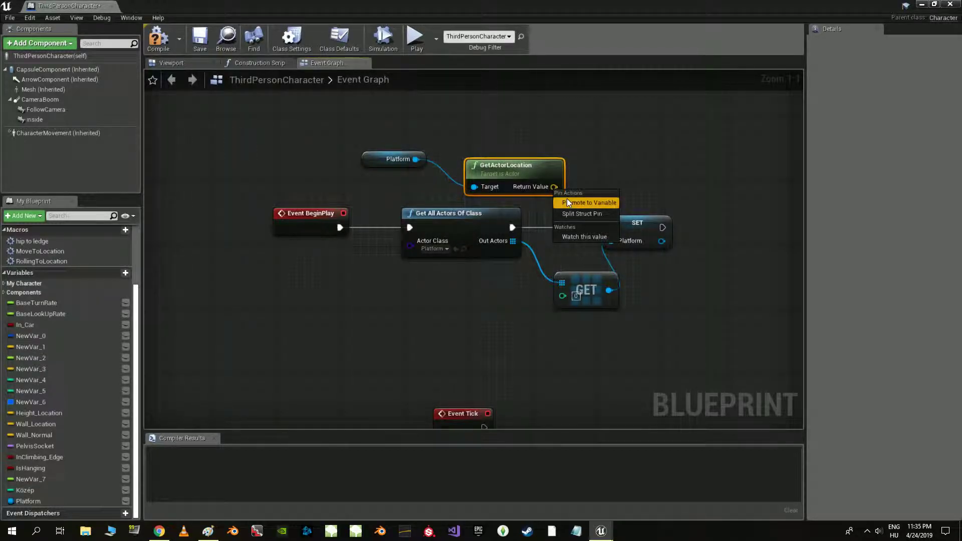
{"action": "left_click", "coordinate": [566, 199]}
{"action": "left_click_drag", "start_coordinate": [687, 173], "coordinate": [631, 173]}
{"action": "type", "text": "PlatformBeginLocation"}
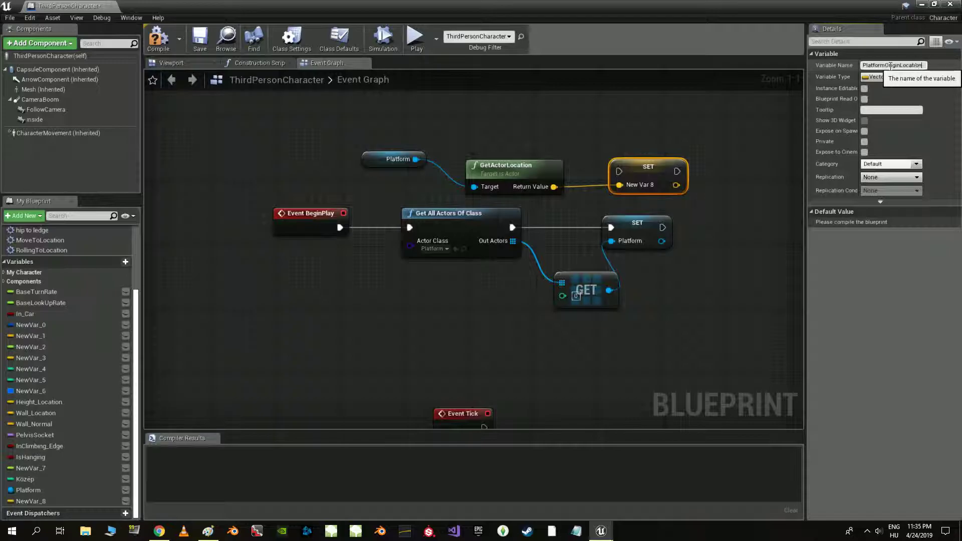
{"action": "key", "text": "Return"}
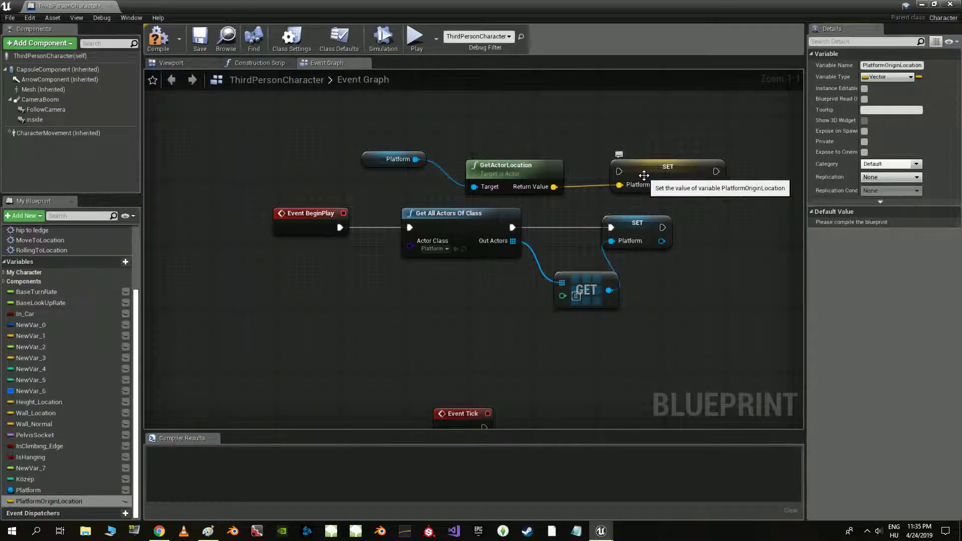
{"action": "mouse_move", "coordinate": [644, 175]}
{"action": "left_mouse_down"}
{"action": "mouse_move", "coordinate": [713, 230]}
{"action": "mouse_move", "coordinate": [663, 227]}
{"action": "left_mouse_up"}
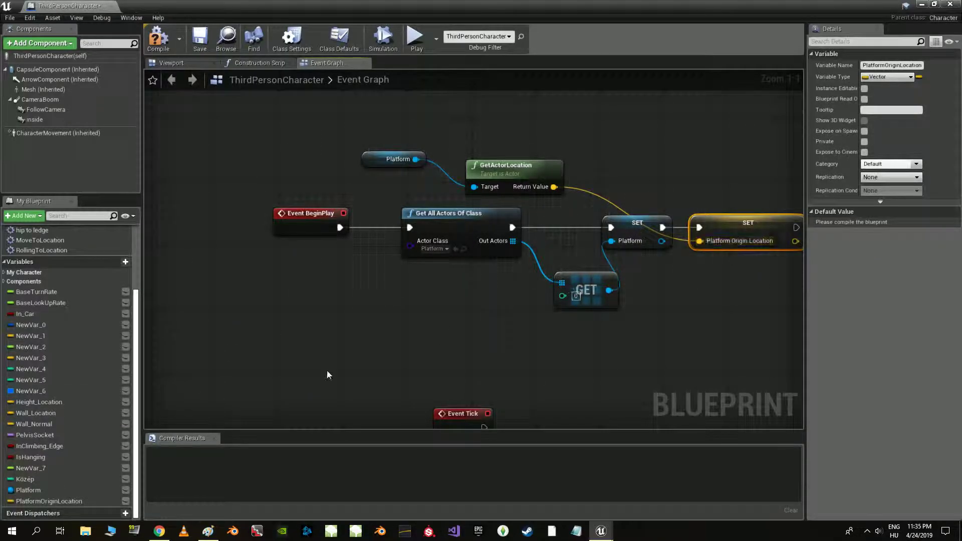
- Add a PlatformOriginLocation getter near Event Tick
{"action": "left_click_drag", "start_coordinate": [56, 499], "coordinate": [354, 376]}
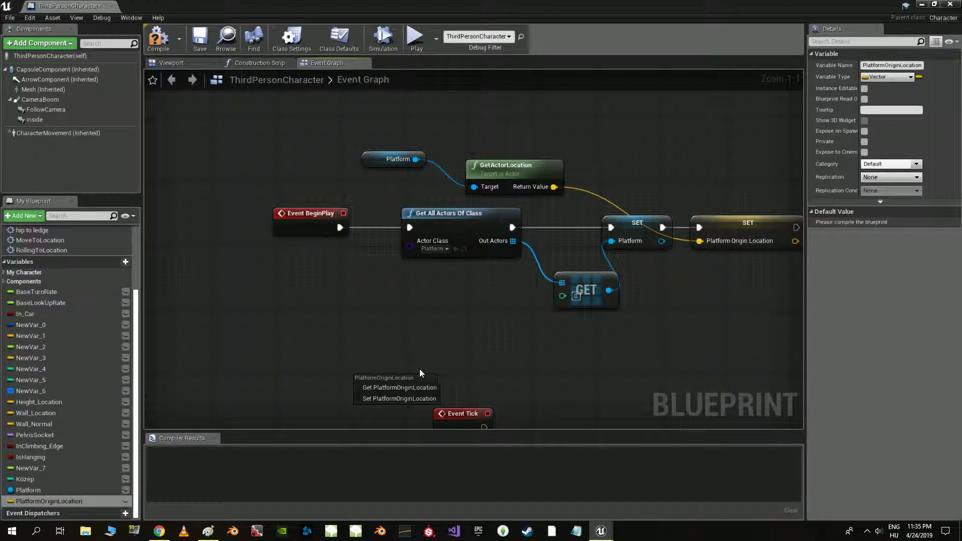
{"action": "left_click", "coordinate": [405, 387]}
{"action": "right_click_drag", "start_coordinate": [400, 383], "coordinate": [245, 278]}
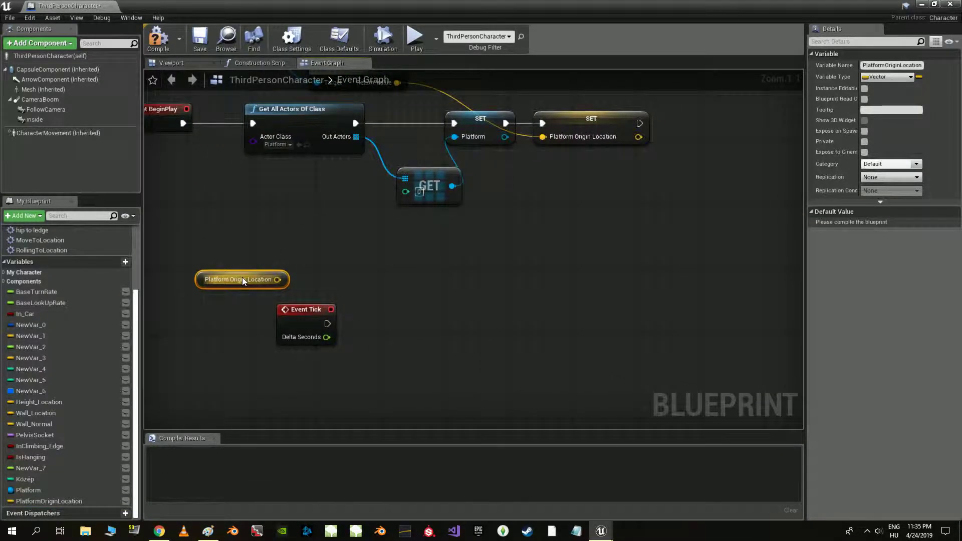
{"action": "left_click_drag", "start_coordinate": [275, 272], "coordinate": [428, 250]}
{"action": "right_click_drag", "start_coordinate": [428, 249], "coordinate": [439, 334]}
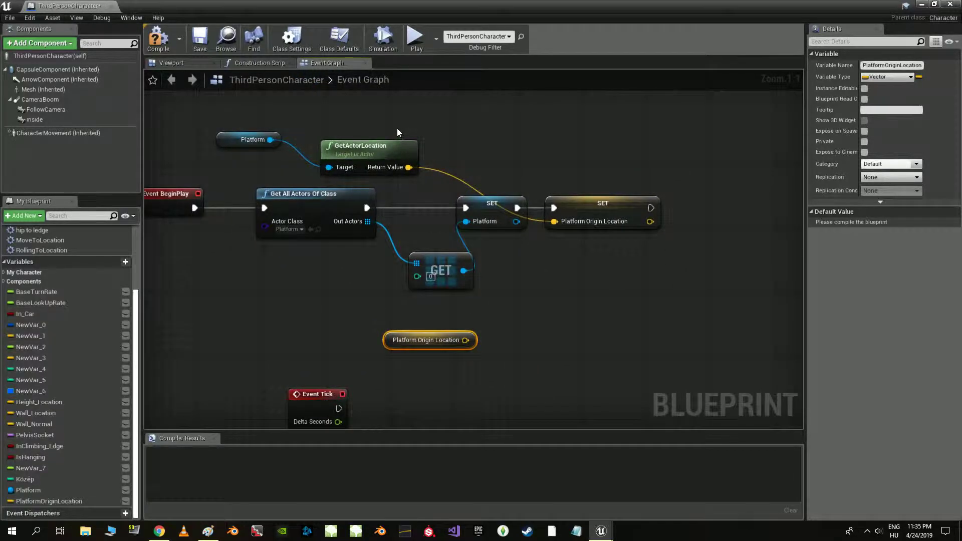
- Paste a copy of the GetActorLocation node below Event Tick for the character's own location
{"action": "left_click", "coordinate": [382, 141]}
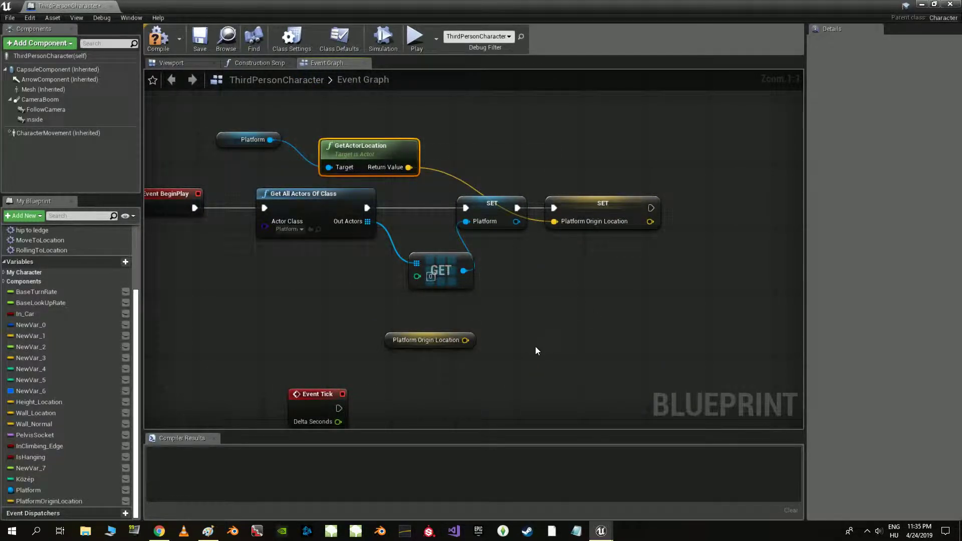
{"action": "right_click_drag", "start_coordinate": [535, 351], "coordinate": [557, 206]}
{"action": "key", "text": "ctrl+v"}
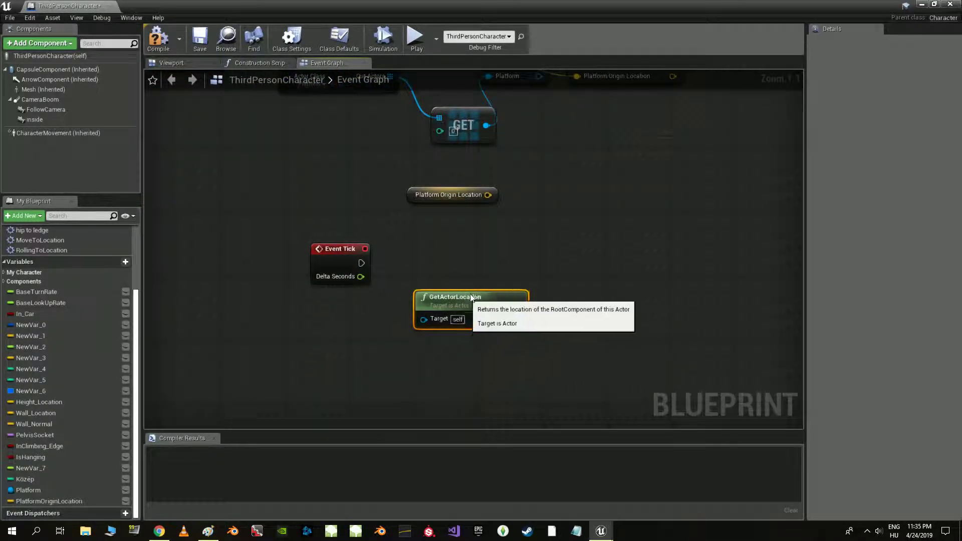
{"action": "left_click_drag", "start_coordinate": [471, 297], "coordinate": [465, 265]}
{"action": "right_click_drag", "start_coordinate": [518, 286], "coordinate": [439, 291]}
- Add a vector subtraction: PlatformOriginLocation into A, the character's GetActorLocation into B
{"action": "mouse_move", "coordinate": [438, 291]}
{"action": "left_mouse_down"}
{"action": "mouse_move", "coordinate": [509, 281]}
{"action": "mouse_move", "coordinate": [528, 266]}
{"action": "left_mouse_up"}
{"action": "type", "text": "-"}
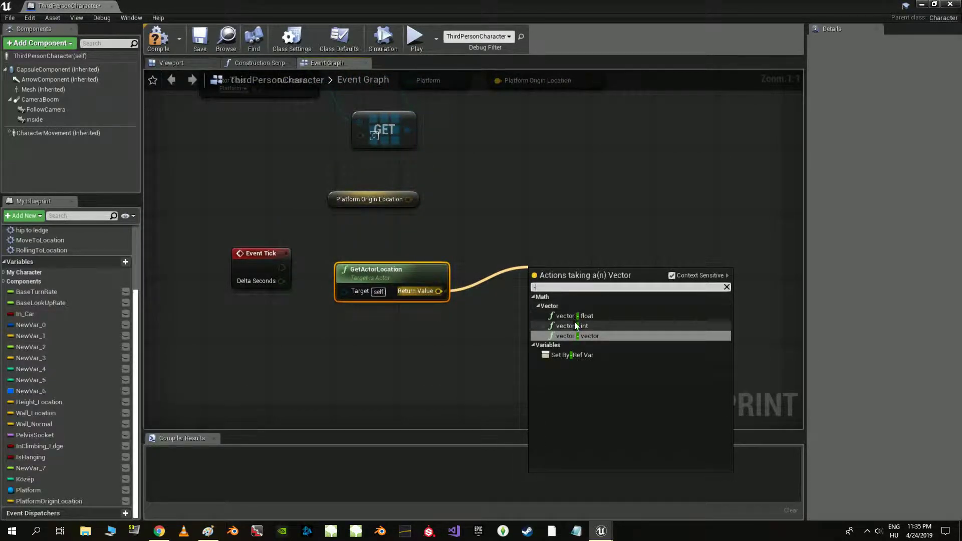
{"action": "left_click", "coordinate": [574, 333]}
{"action": "mouse_move", "coordinate": [574, 278]}
{"action": "left_mouse_down"}
{"action": "mouse_move", "coordinate": [513, 241]}
{"action": "mouse_move", "coordinate": [521, 242]}
{"action": "left_mouse_up"}
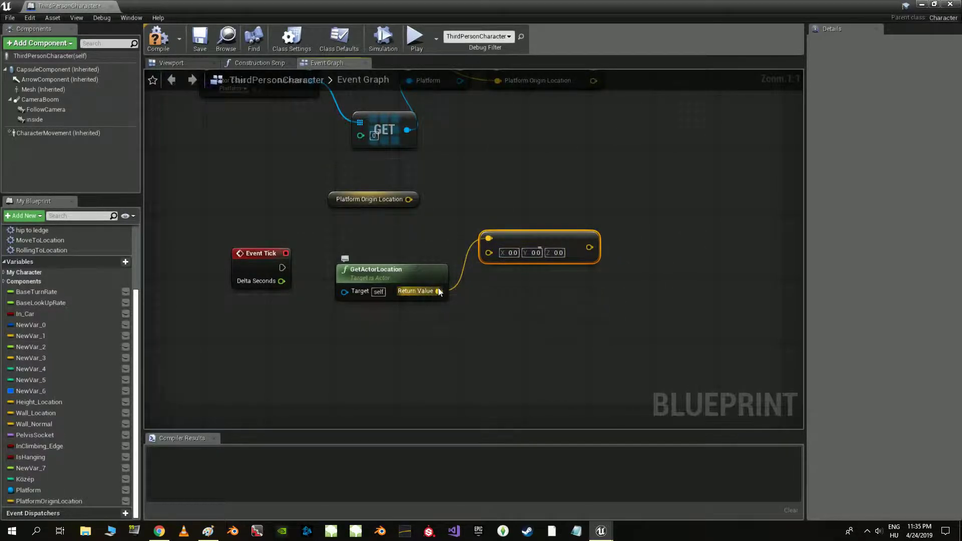
{"action": "mouse_move", "coordinate": [439, 292]}
{"action": "left_mouse_down"}
{"action": "mouse_move", "coordinate": [486, 253]}
{"action": "mouse_move", "coordinate": [411, 198]}
{"action": "left_mouse_up"}
{"action": "left_click_drag", "start_coordinate": [250, 255], "coordinate": [587, 191]}
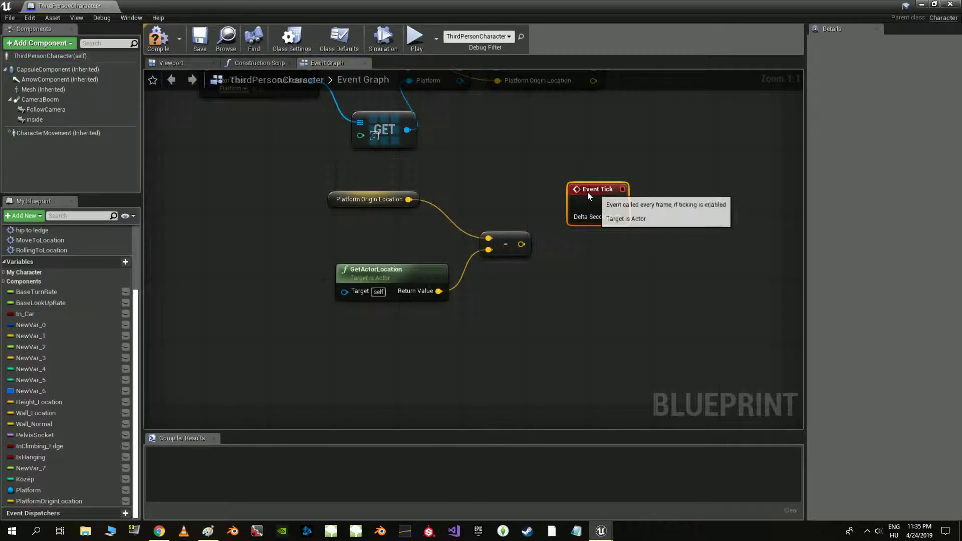
{"action": "right_click_drag", "start_coordinate": [587, 192], "coordinate": [482, 260]}
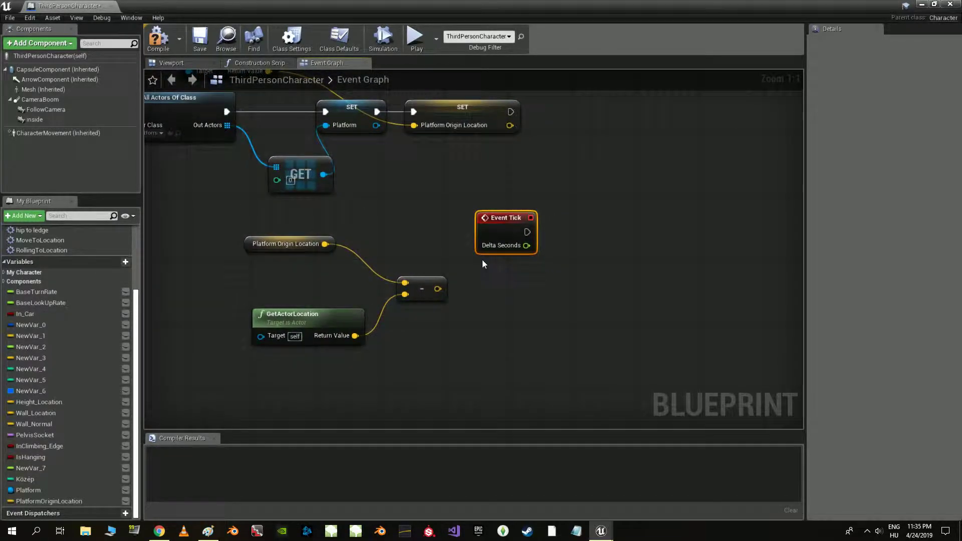
{"action": "left_click_drag", "start_coordinate": [437, 288], "coordinate": [490, 298]}
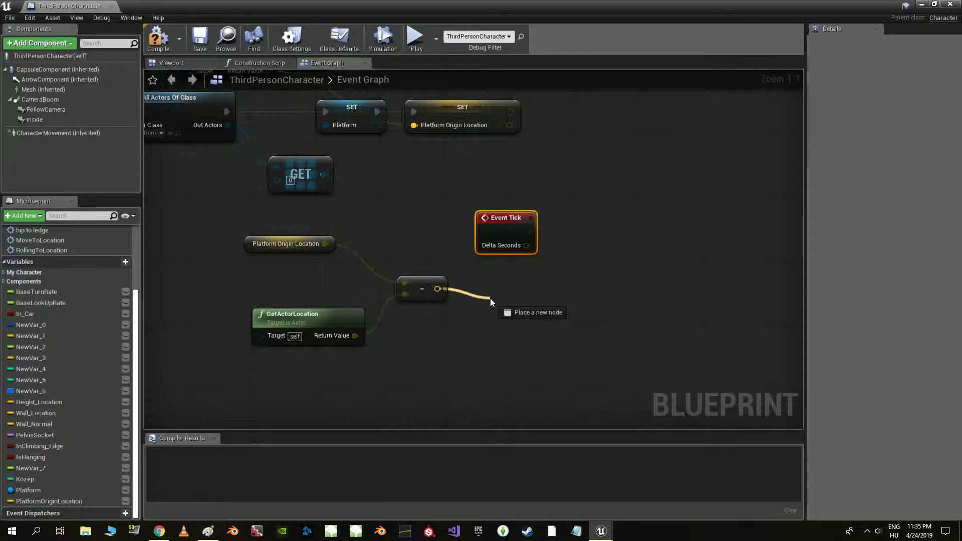
{"action": "type", "text": "leng"}
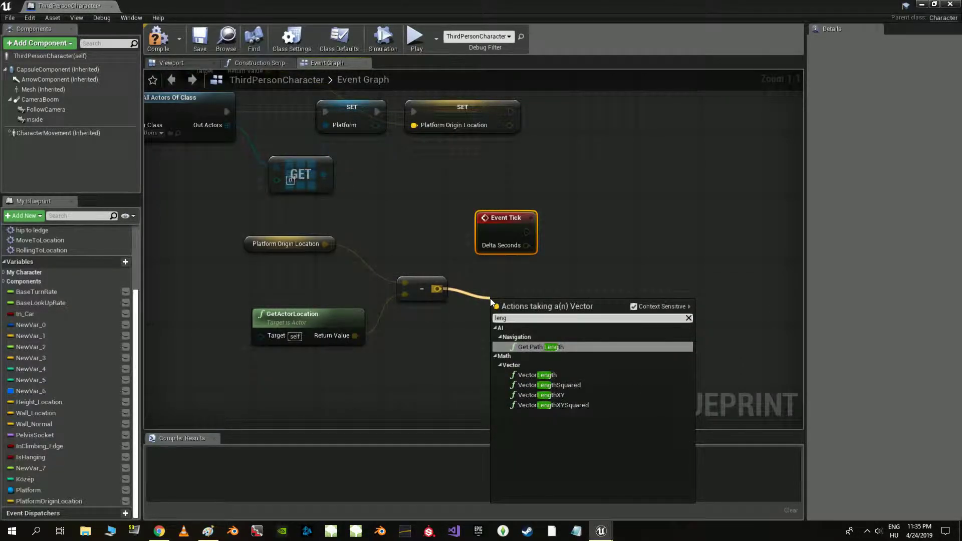
- Add a VectorLength node on the subtraction result
{"action": "left_click", "coordinate": [544, 376]}
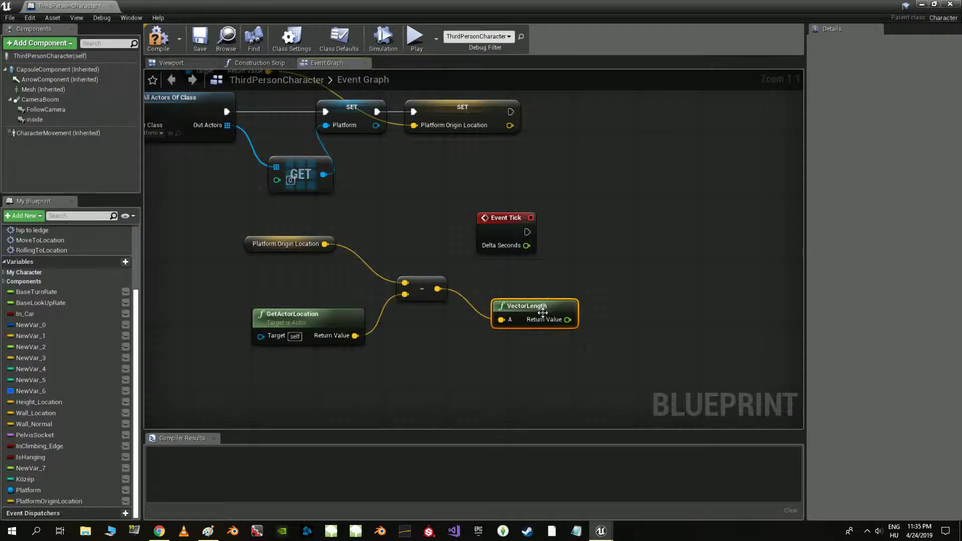
{"action": "left_click_drag", "start_coordinate": [542, 312], "coordinate": [537, 280]}
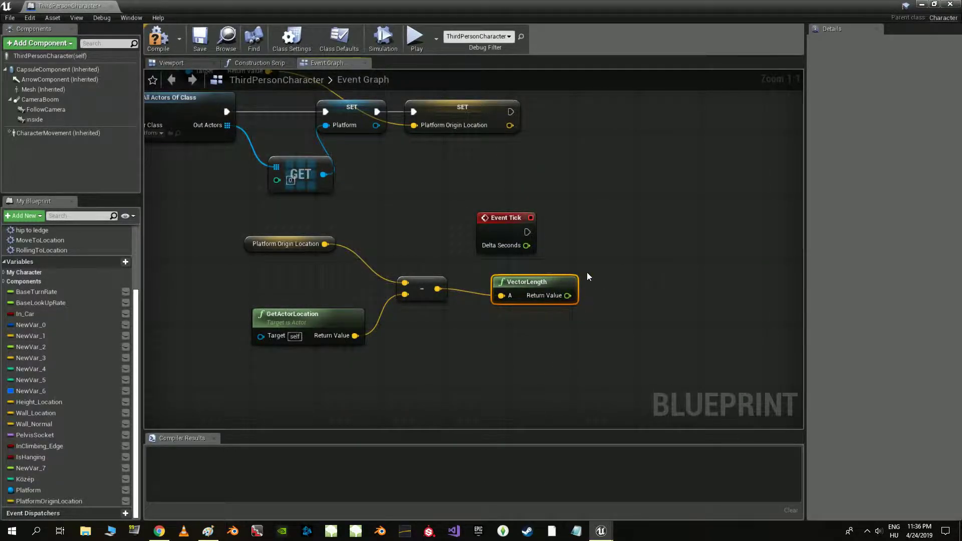
{"action": "right_click_drag", "start_coordinate": [587, 273], "coordinate": [503, 264]}
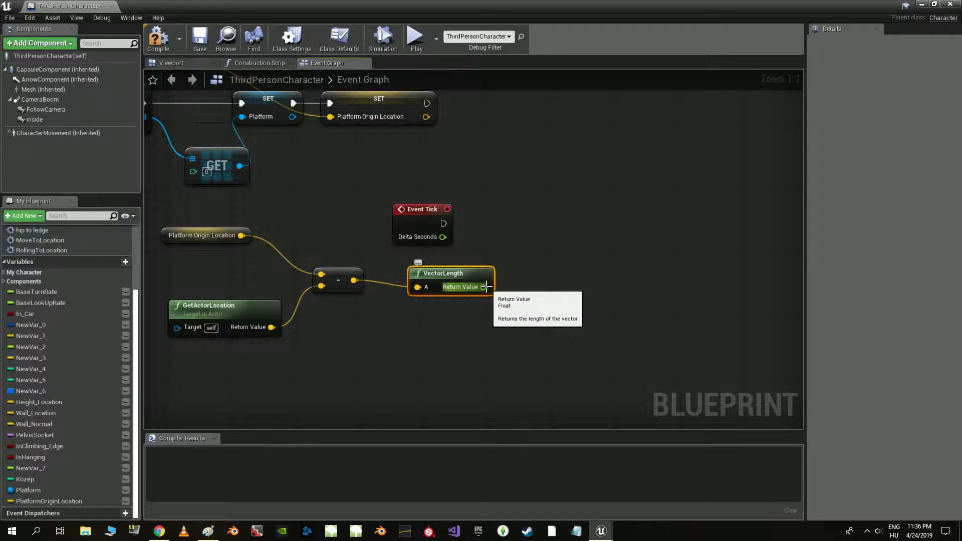
- Feed the VectorLength result into a new Clamp (float) node
{"action": "left_click_drag", "start_coordinate": [484, 287], "coordinate": [542, 296]}
{"action": "type", "text": "br"}
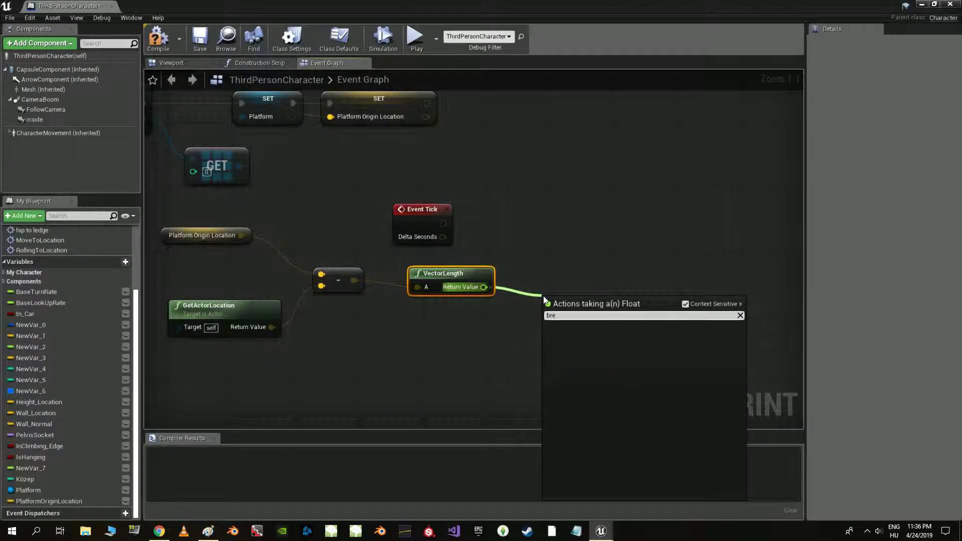
{"action": "left_click", "coordinate": [588, 266]}
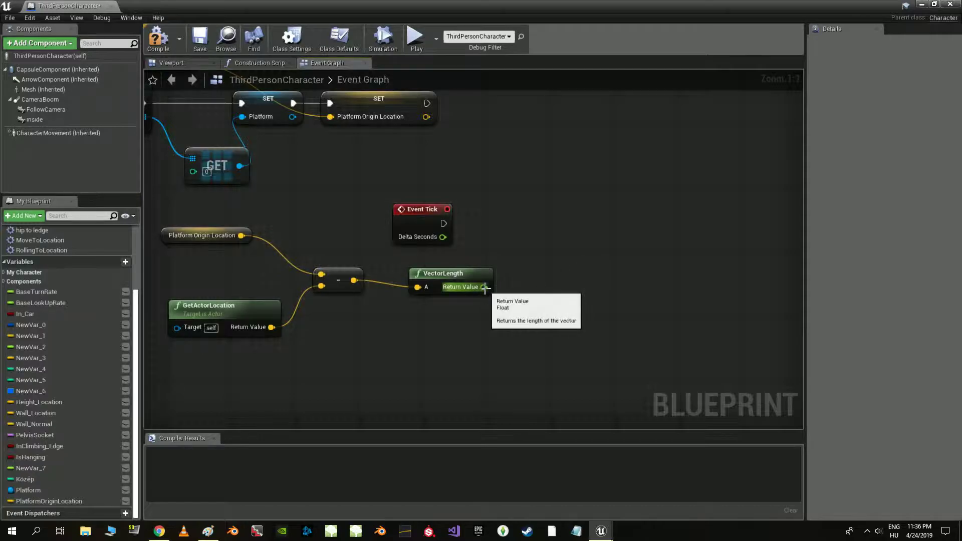
{"action": "left_click_drag", "start_coordinate": [484, 287], "coordinate": [535, 298]}
{"action": "type", "text": "clamp"}
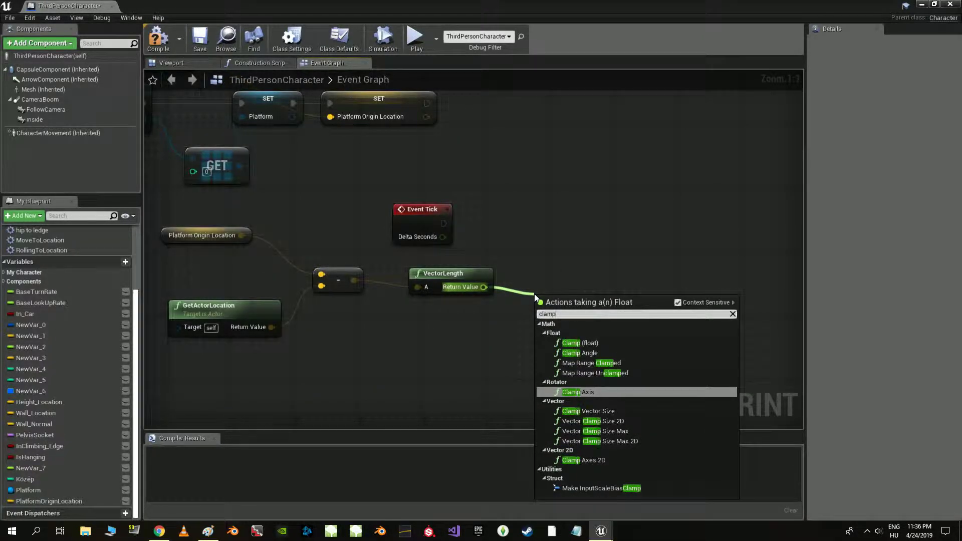
{"action": "left_click", "coordinate": [592, 345]}
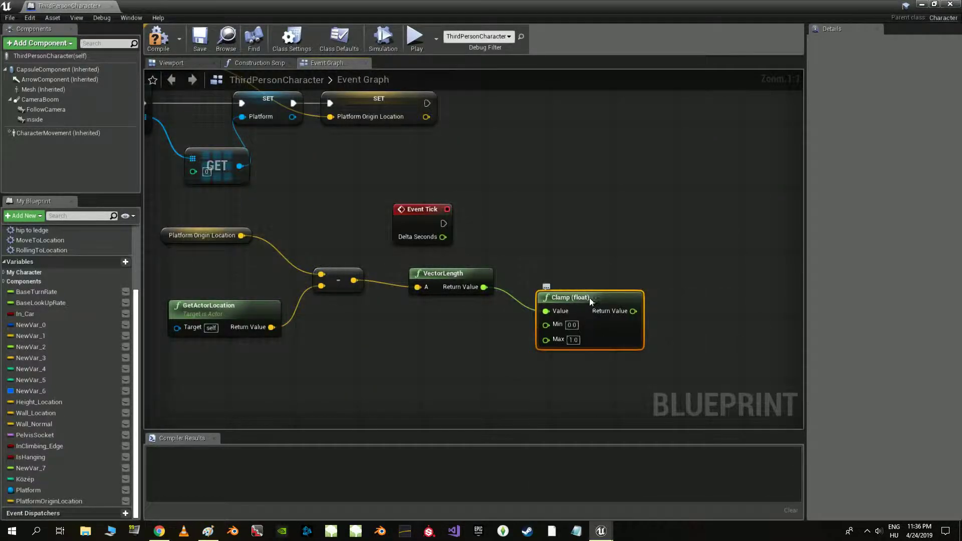
{"action": "left_click_drag", "start_coordinate": [589, 297], "coordinate": [589, 278]}
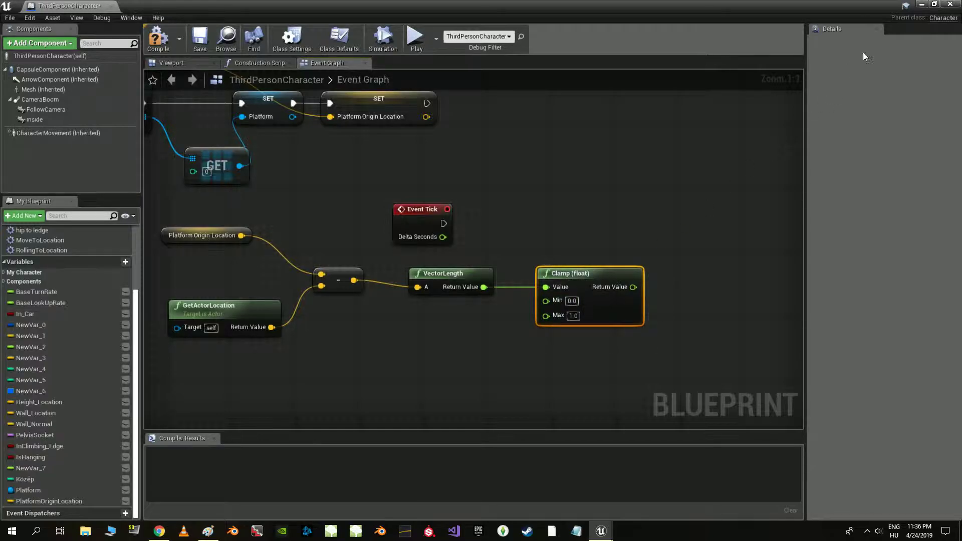
{"action": "left_click", "coordinate": [923, 5]}
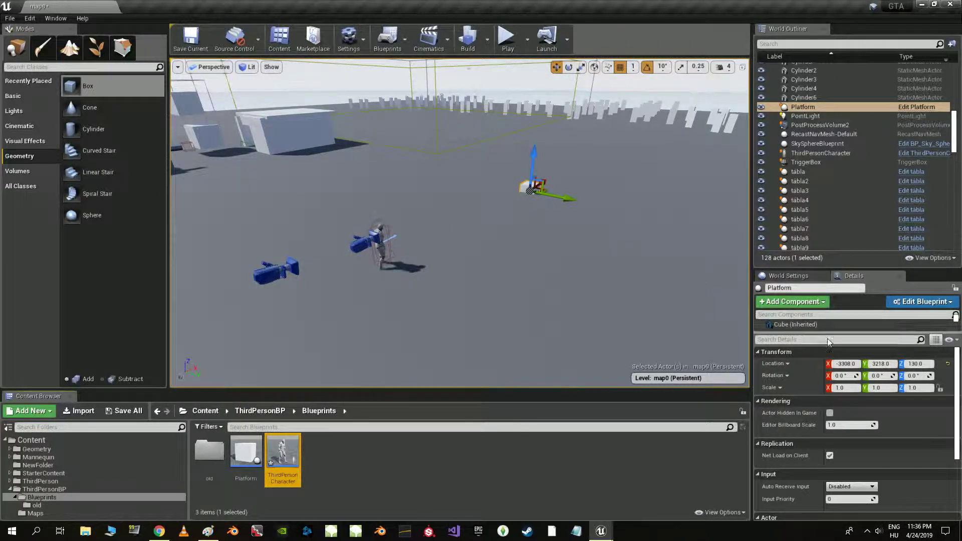
{"action": "left_click", "coordinate": [910, 364]}
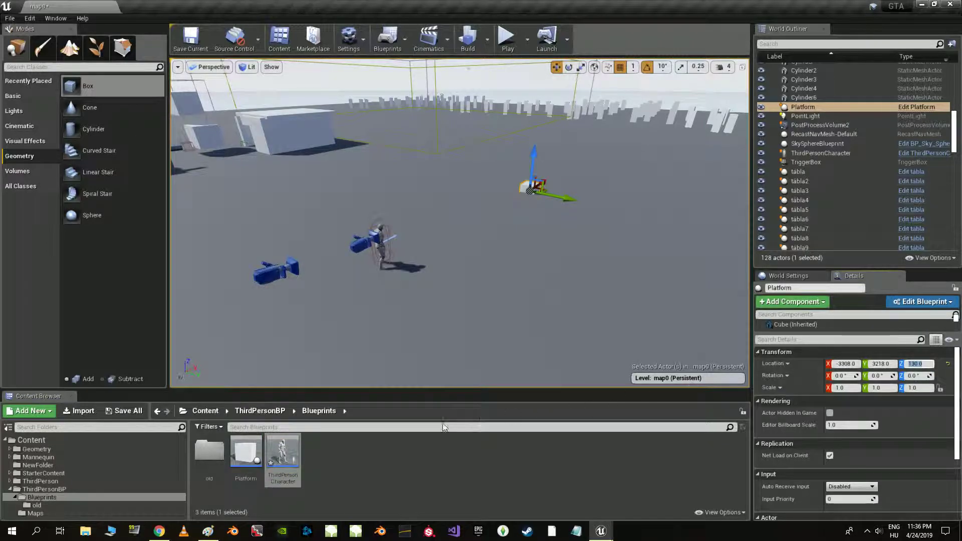
{"action": "left_click", "coordinate": [600, 531]}
{"action": "left_click", "coordinate": [666, 486]}
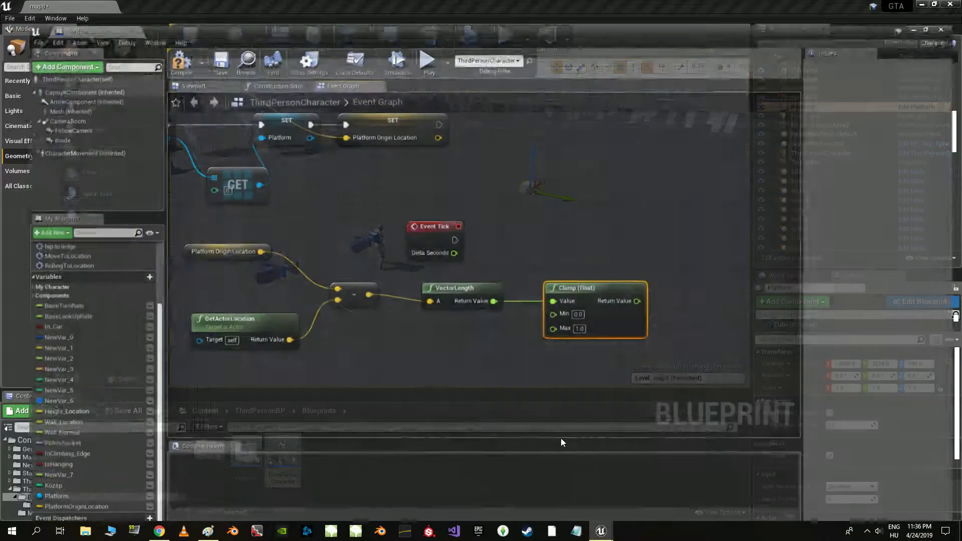
- Set the Clamp node's Min to 130 and Max to 1000
{"action": "left_click", "coordinate": [572, 300]}
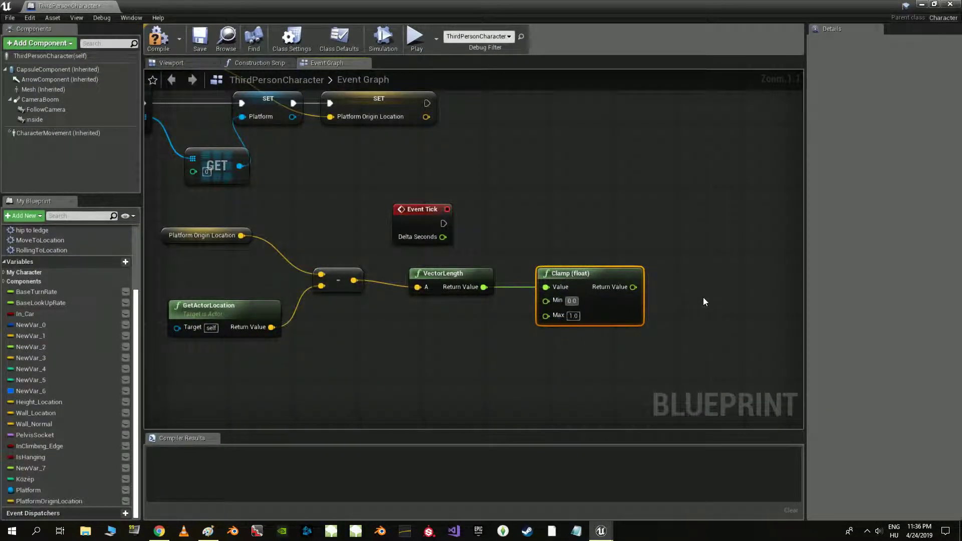
{"action": "type", "text": "130.0"}
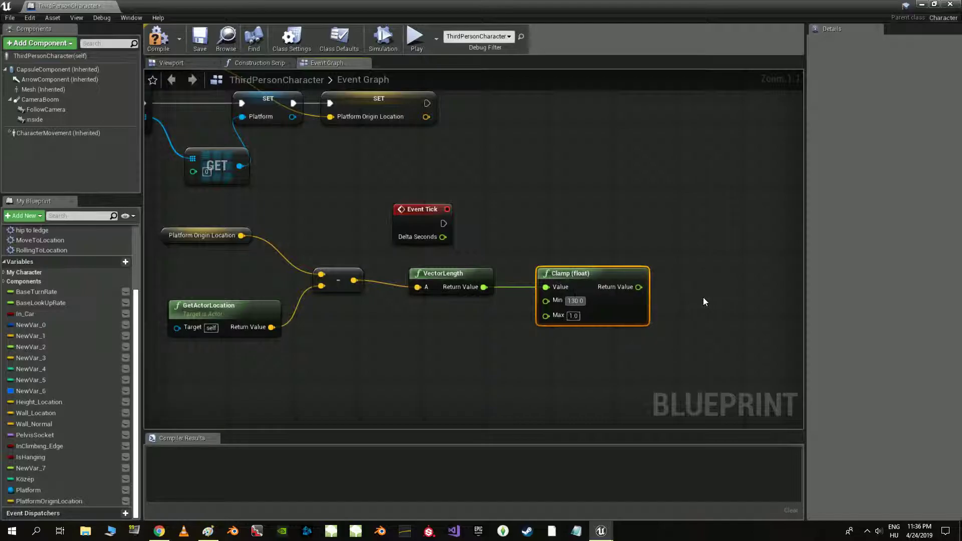
{"action": "key", "text": "ctrl+a"}
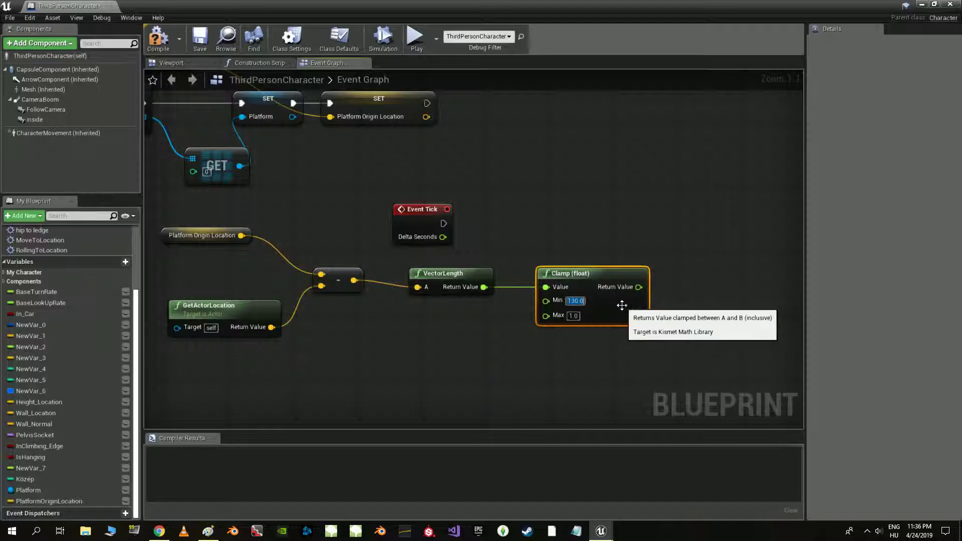
{"action": "key", "text": "Tab"}
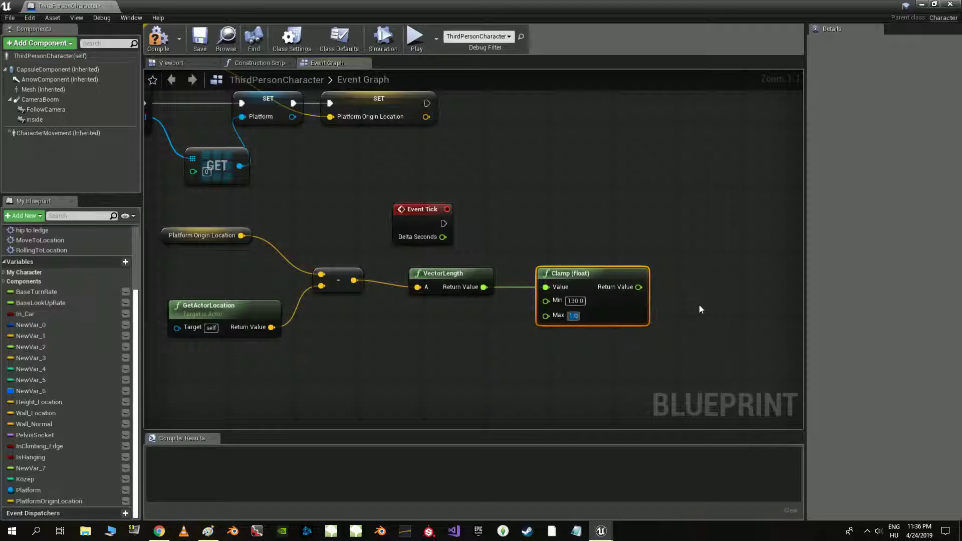
{"action": "type", "text": "10"}
{"action": "key", "text": "Return"}
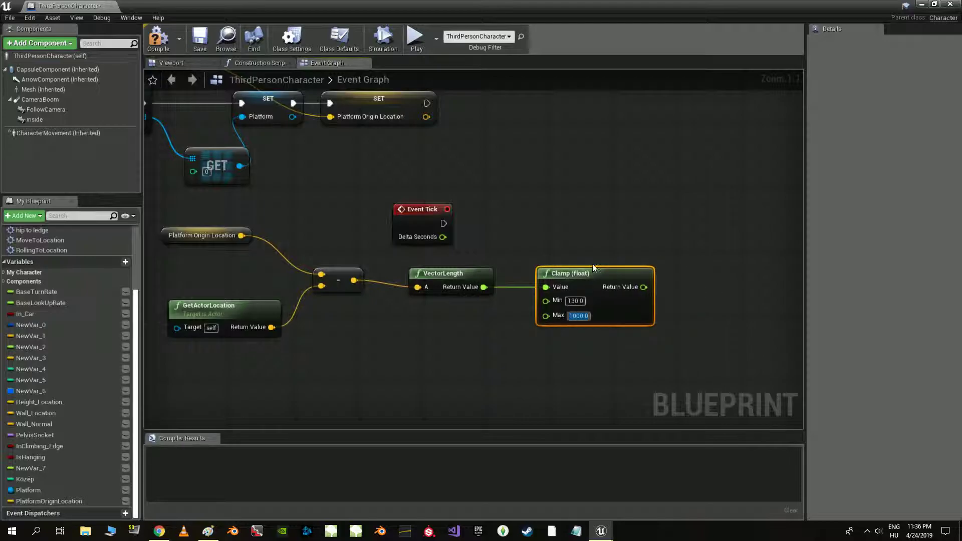
- Start a node search from the Clamp result, then dismiss it without adding anything
{"action": "right_click_drag", "start_coordinate": [668, 264], "coordinate": [544, 268]}
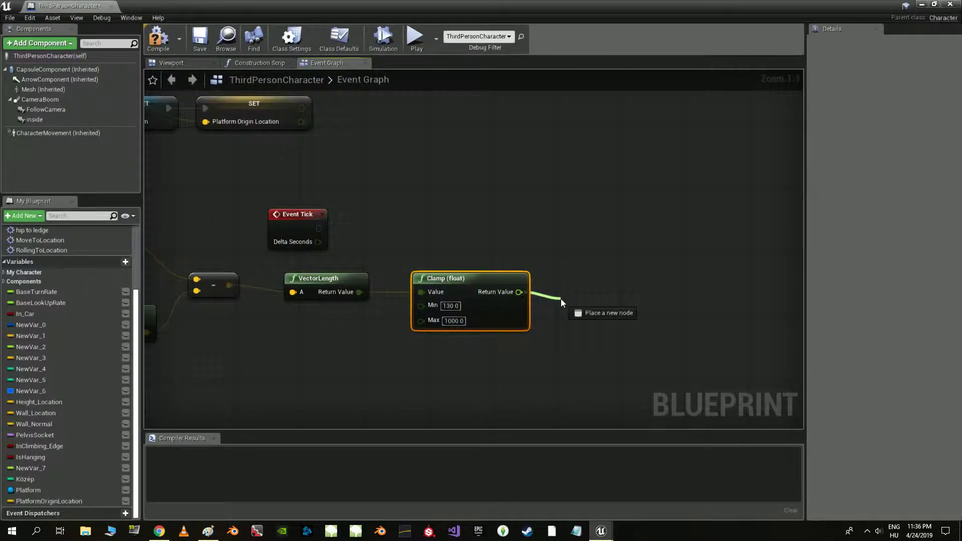
{"action": "left_click_drag", "start_coordinate": [517, 292], "coordinate": [561, 301]}
{"action": "type", "text": "bre"}
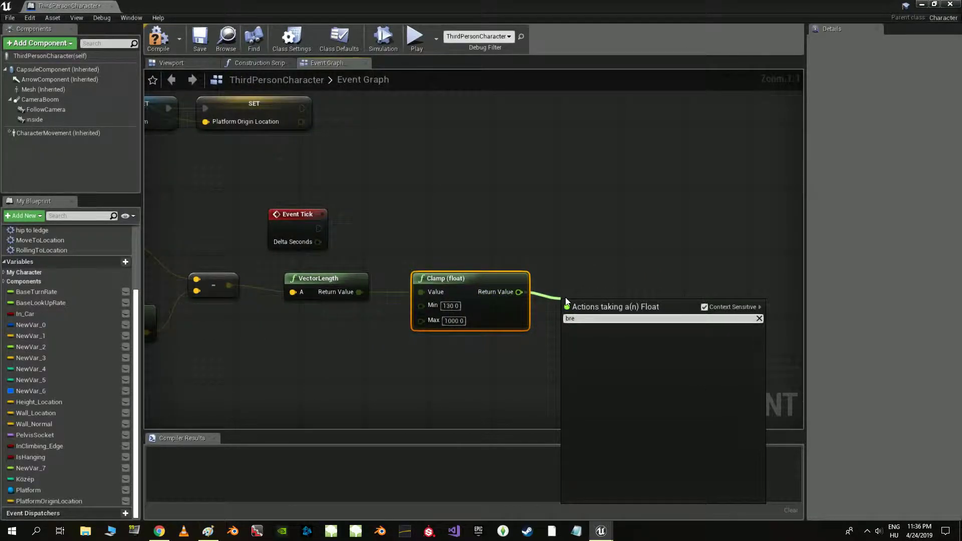
{"action": "key", "text": "BackSpace"}
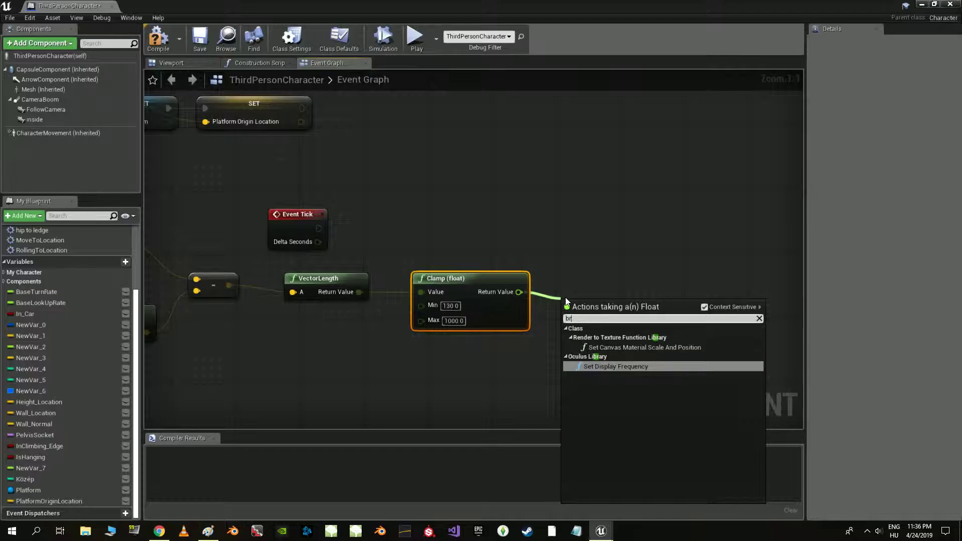
{"action": "key", "text": "BackSpace"}
{"action": "left_click", "coordinate": [570, 278]}
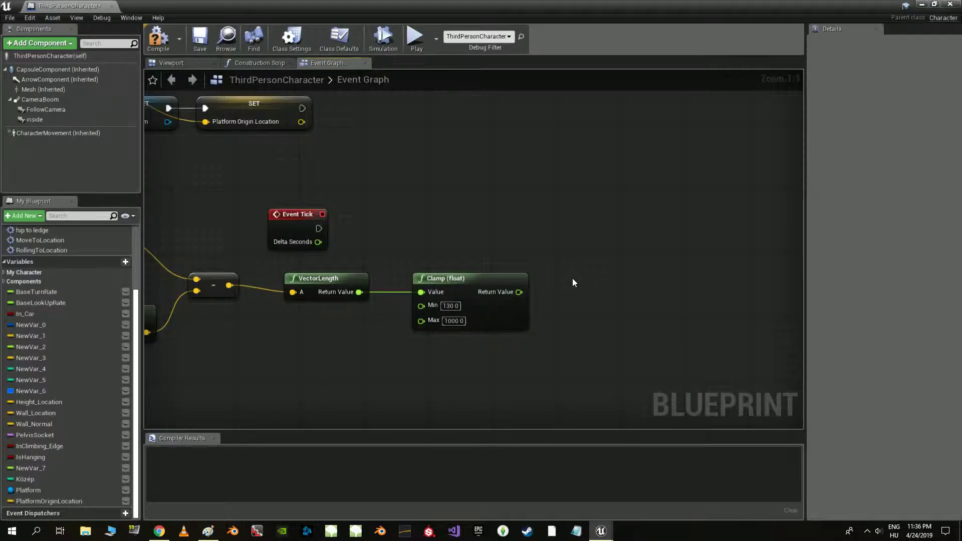
- Add a SetActorLocation node driven by Event Tick's execution pin
{"action": "left_click_drag", "start_coordinate": [319, 229], "coordinate": [602, 225]}
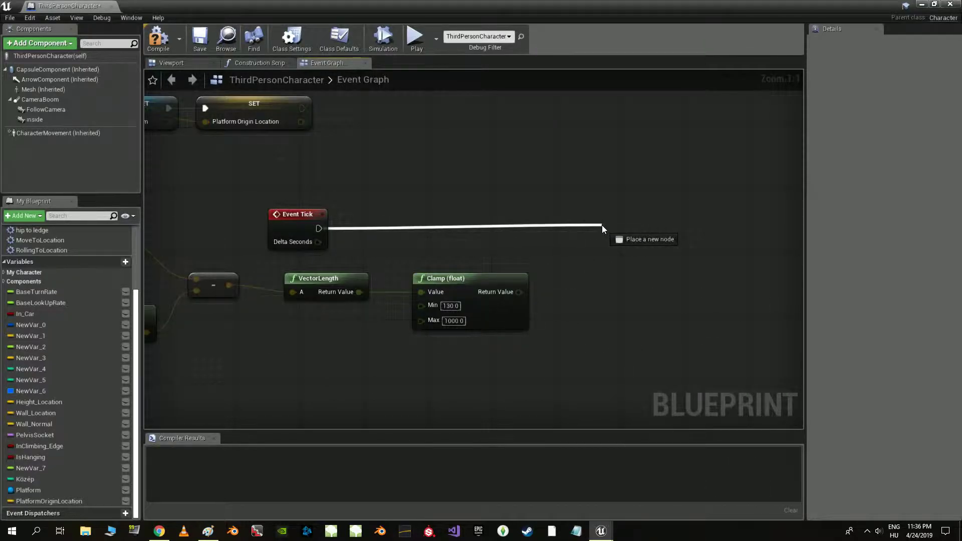
{"action": "type", "text": "set"}
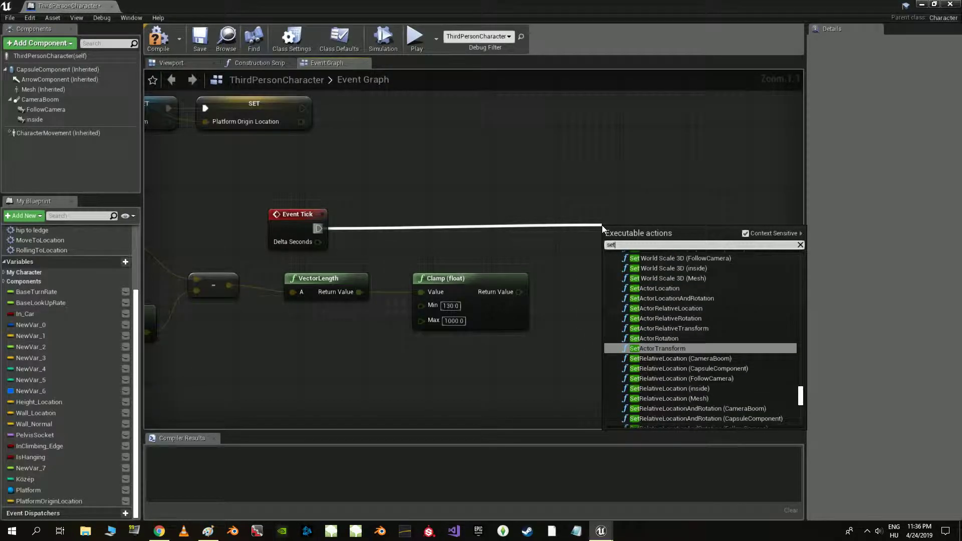
{"action": "type", "text": "ac"}
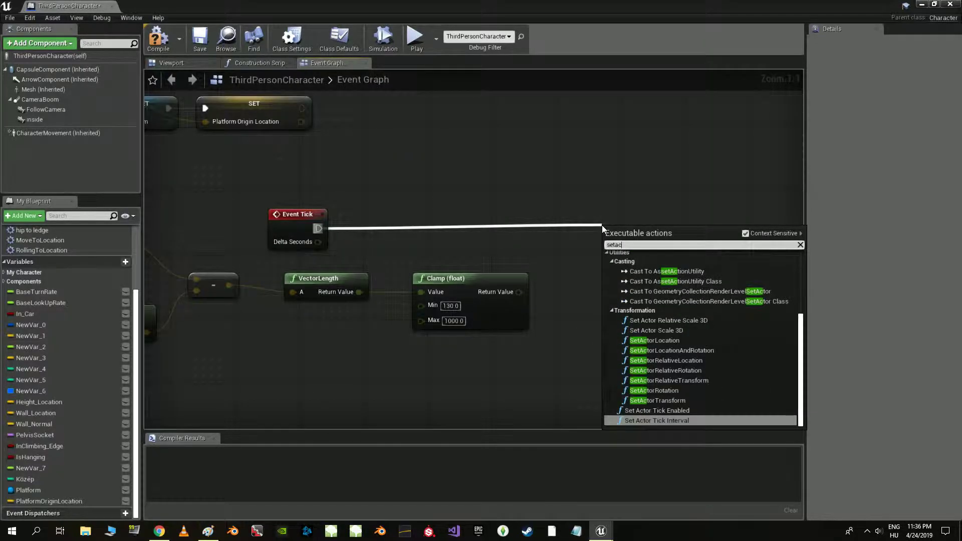
{"action": "type", "text": "torloc"}
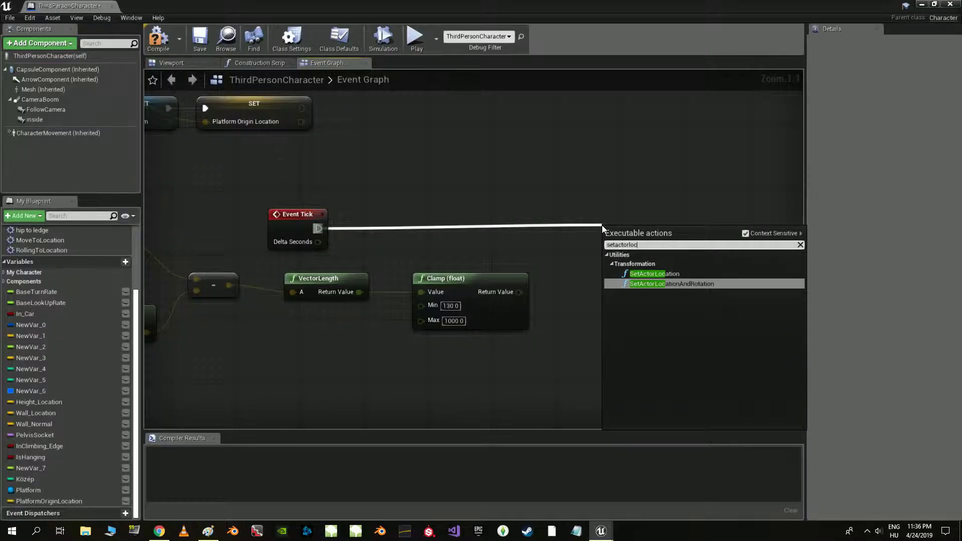
{"action": "left_click", "coordinate": [646, 273]}
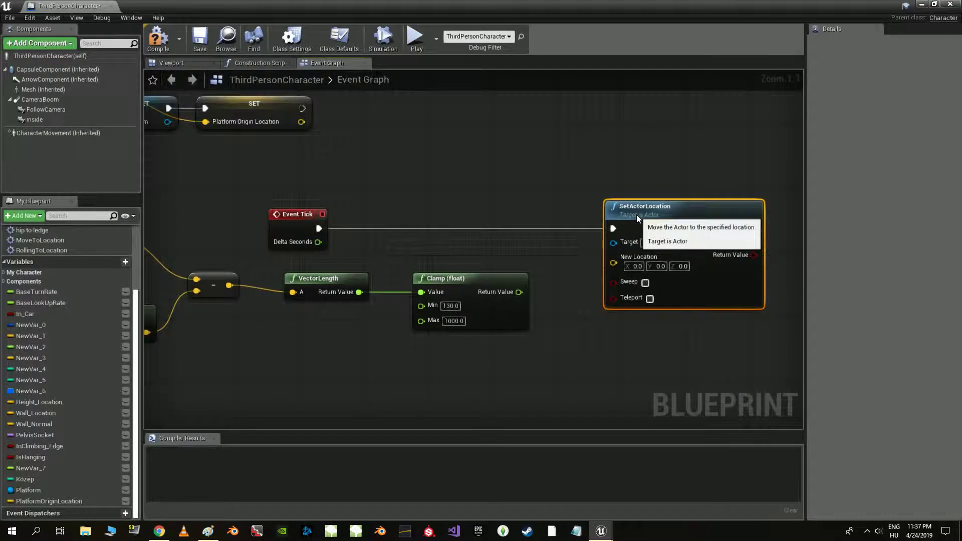
{"action": "left_click_drag", "start_coordinate": [637, 239], "coordinate": [709, 214]}
- Search for a Break Vector from New Location, cancel it, and start a wire from the Clamp result
{"action": "left_click_drag", "start_coordinate": [683, 261], "coordinate": [607, 343]}
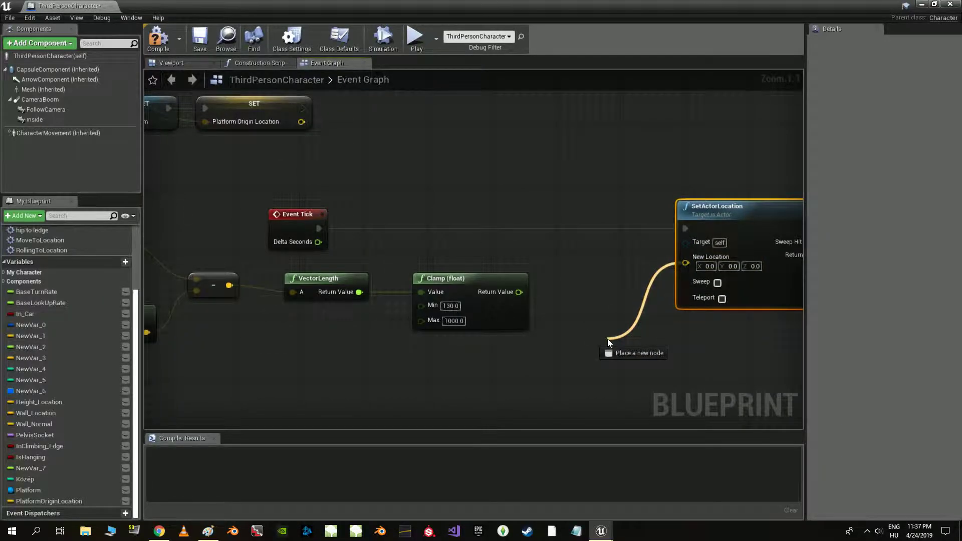
{"action": "type", "text": "btr"}
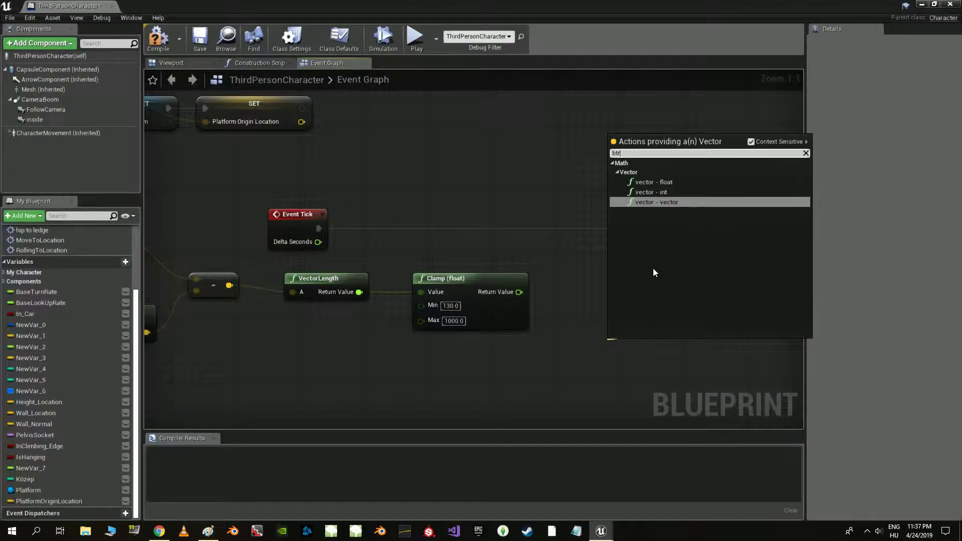
{"action": "key", "text": "BackSpace"}
{"action": "key", "text": "BackSpace"}
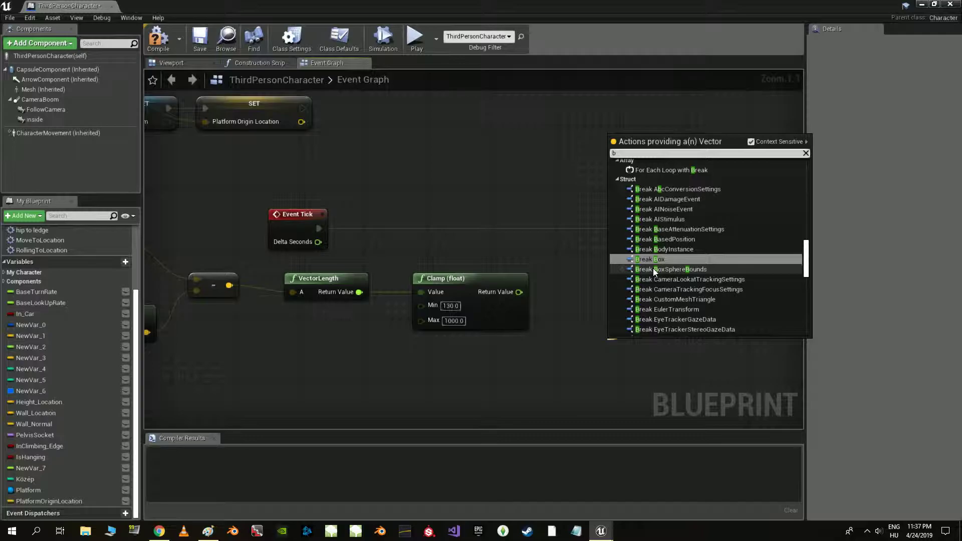
{"action": "type", "text": "rea"}
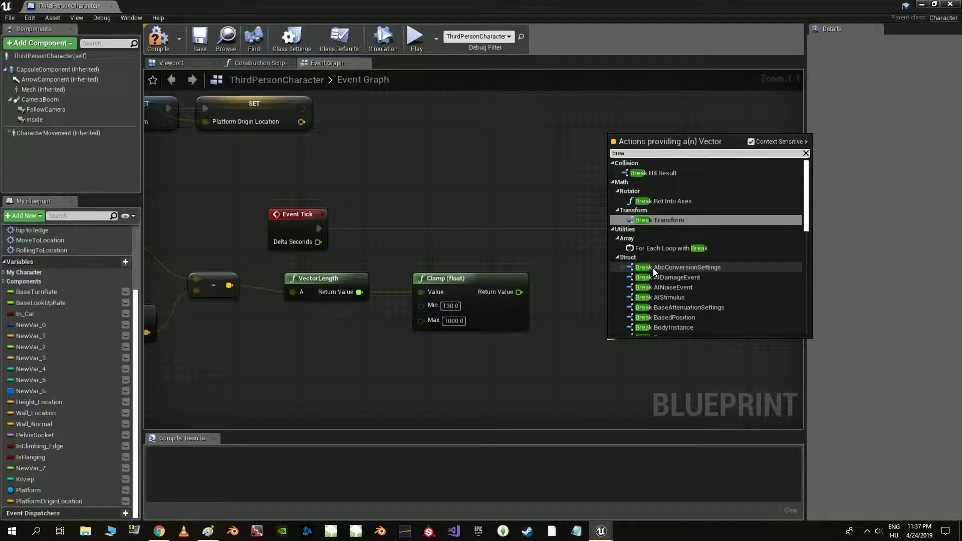
{"action": "type", "text": "k ve"}
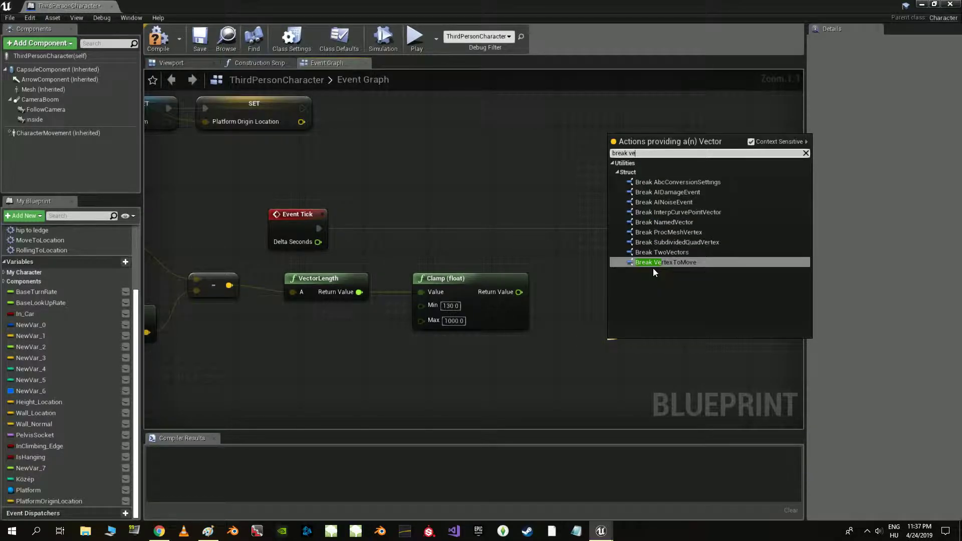
{"action": "key", "text": "Escape"}
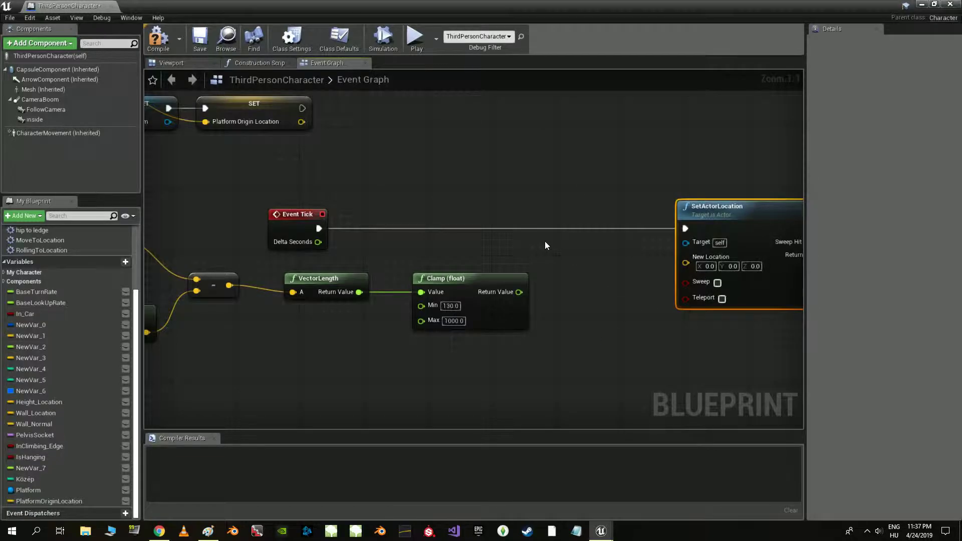
{"action": "right_click_drag", "start_coordinate": [567, 275], "coordinate": [531, 223]}
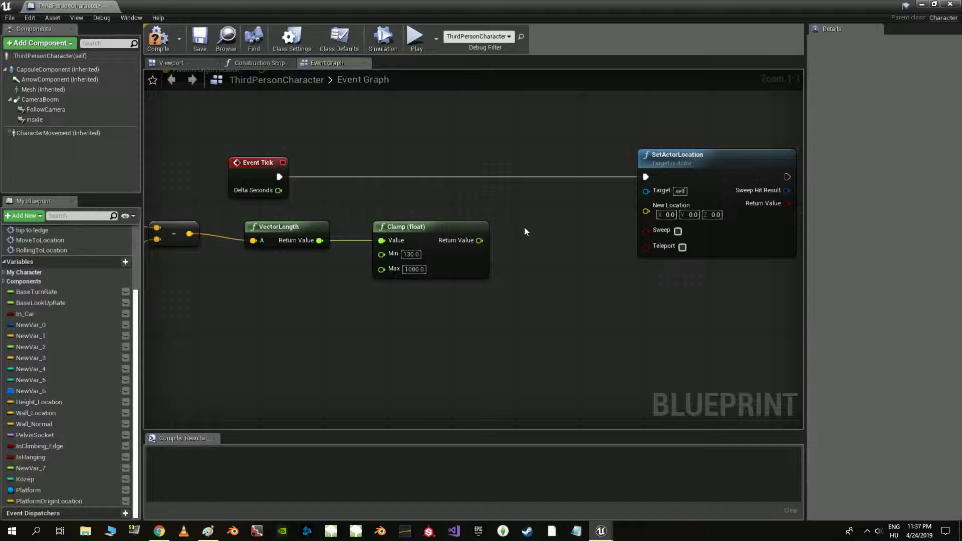
{"action": "left_click_drag", "start_coordinate": [480, 240], "coordinate": [501, 258]}
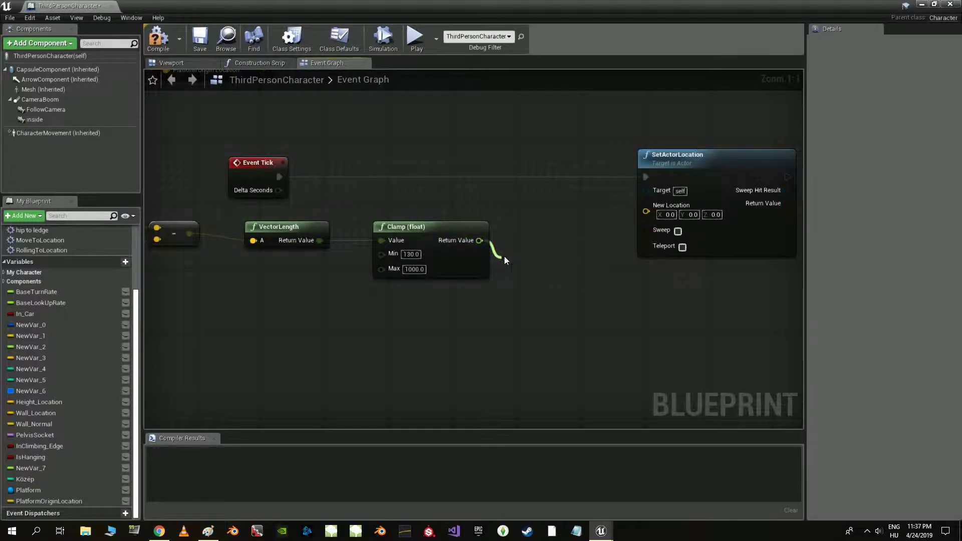
- Feed SetActorLocation's New Location from a new Make Vector node
{"action": "left_click", "coordinate": [534, 242]}
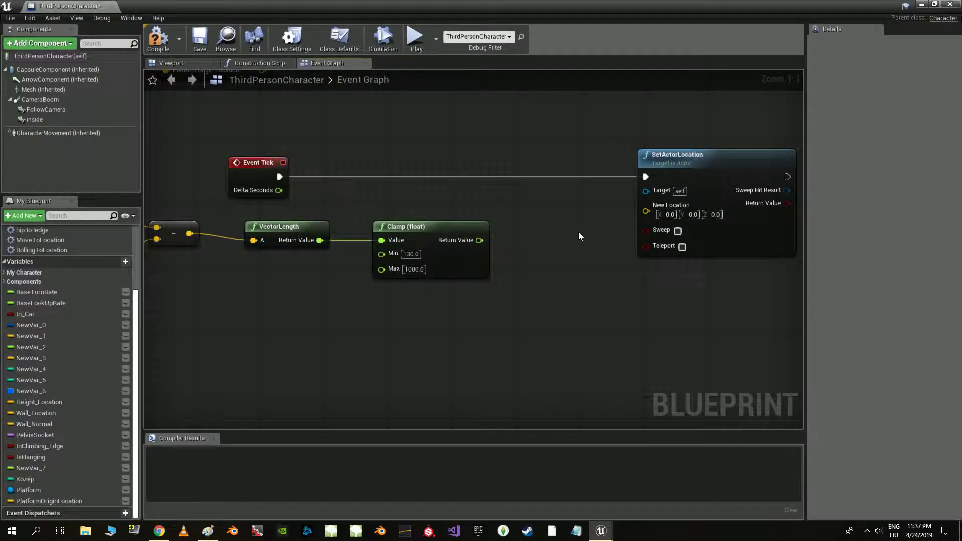
{"action": "left_click_drag", "start_coordinate": [645, 211], "coordinate": [573, 269]}
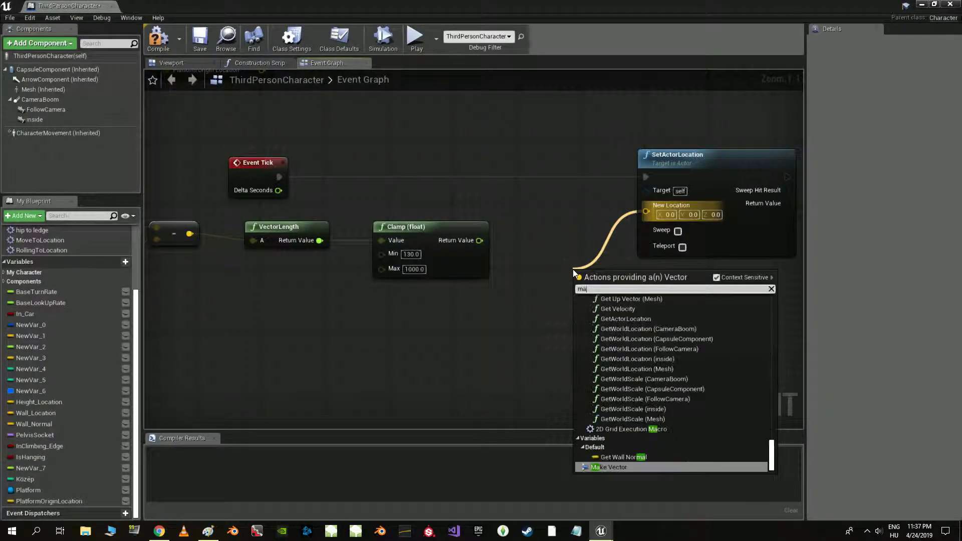
{"action": "type", "text": "mak"}
{"action": "left_click", "coordinate": [606, 328]}
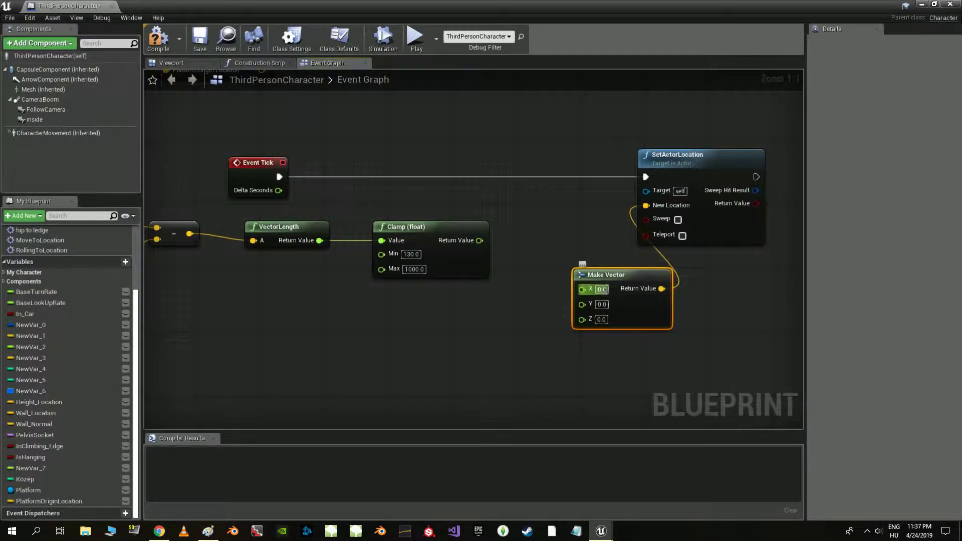
{"action": "left_click_drag", "start_coordinate": [602, 277], "coordinate": [584, 277]}
- Split the Platform Origin Location getter with a Break Vector node
{"action": "right_click_drag", "start_coordinate": [542, 268], "coordinate": [591, 227]}
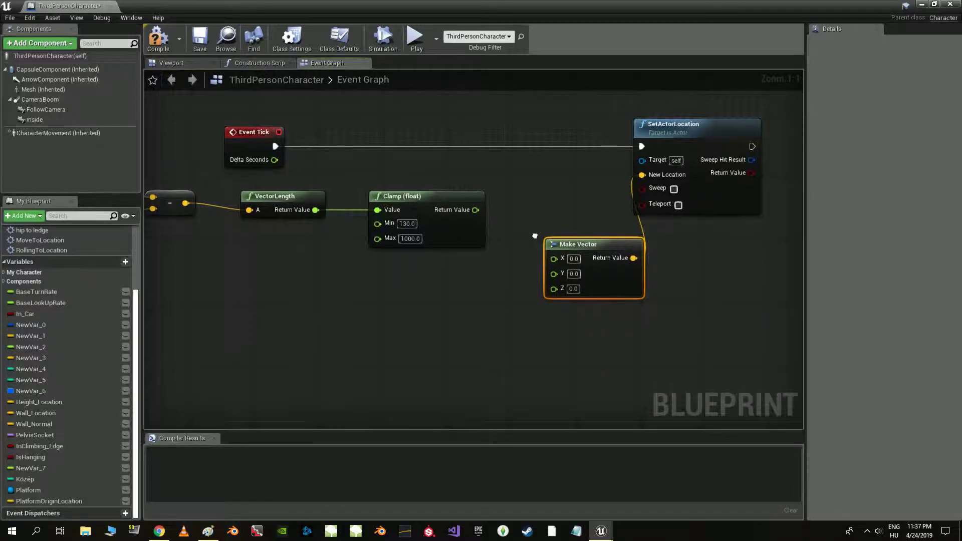
{"action": "right_click_drag", "start_coordinate": [395, 270], "coordinate": [449, 285]}
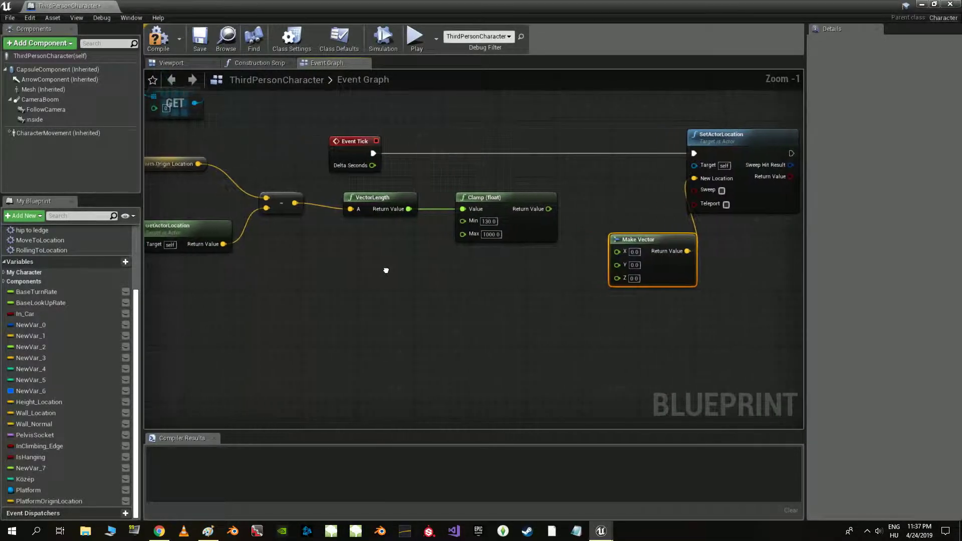
{"action": "left_click", "coordinate": [176, 158]}
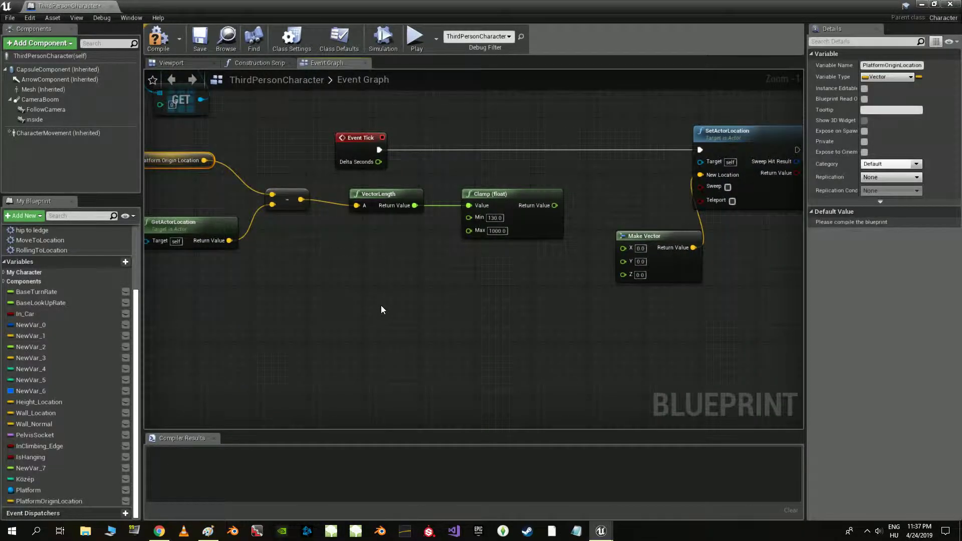
{"action": "right_click_drag", "start_coordinate": [455, 297], "coordinate": [381, 277]}
{"action": "scroll", "coordinate": [353, 300], "scroll_direction": "up", "scroll_amount": 1}
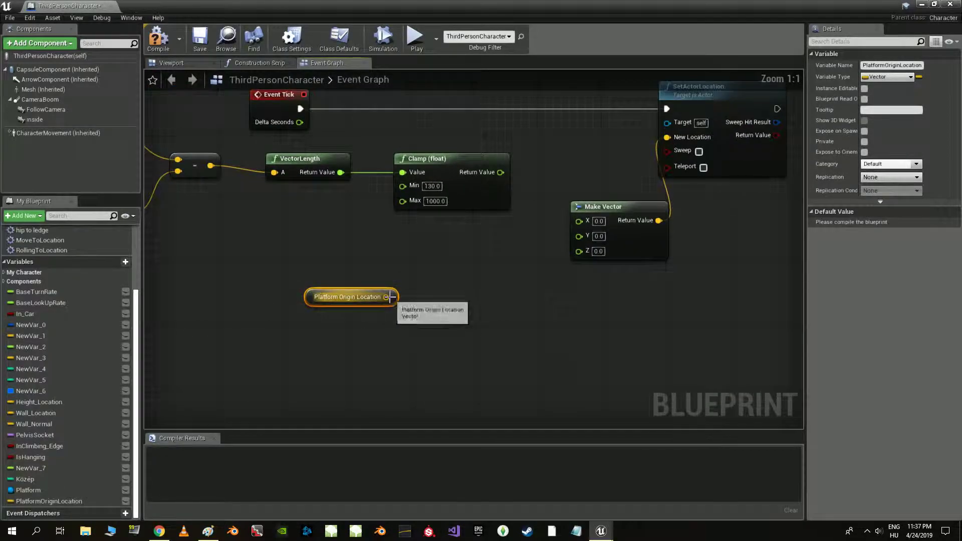
{"action": "left_click_drag", "start_coordinate": [387, 297], "coordinate": [426, 297]}
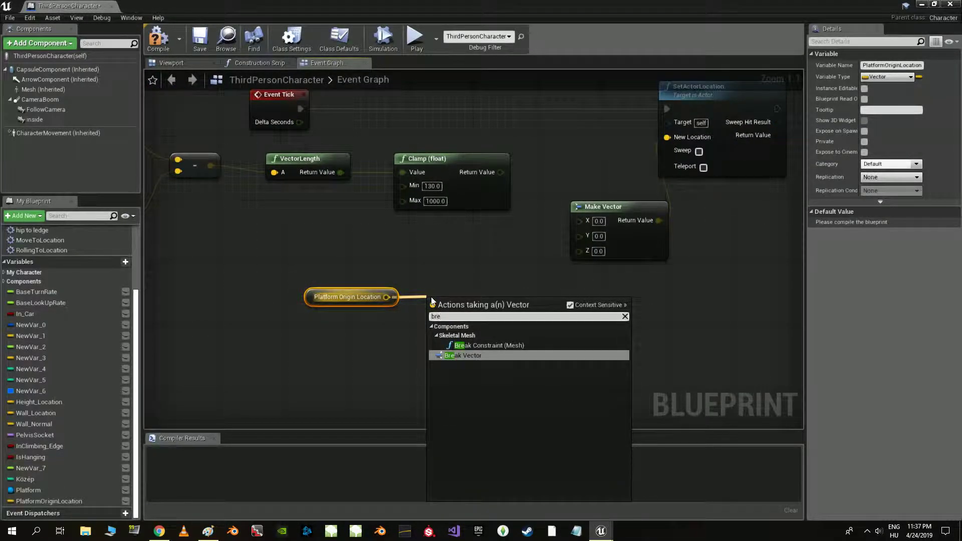
{"action": "key", "text": "Escape"}
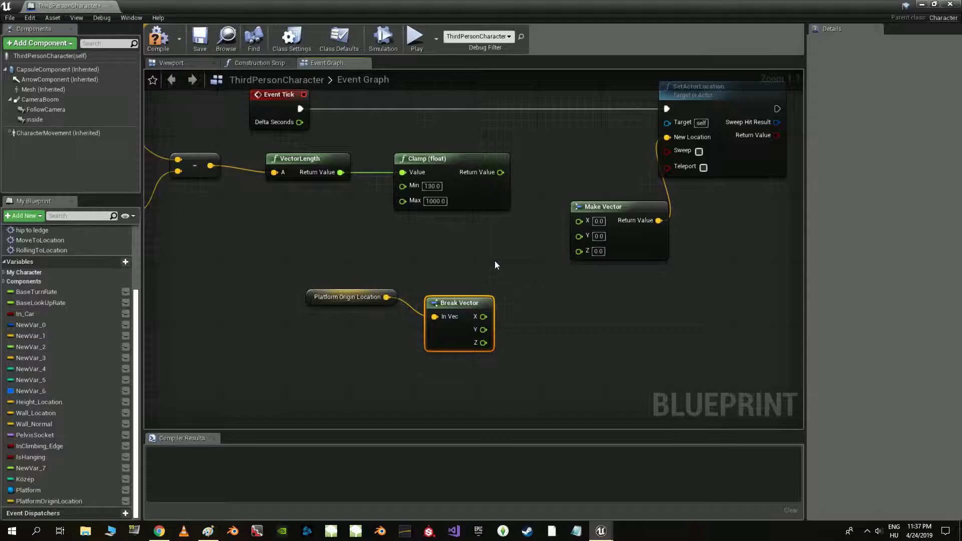
{"action": "right_click_drag", "start_coordinate": [494, 256], "coordinate": [456, 250]}
- Wire the Clamp into Make Vector's Z and the origin's X and Y into X and Y
{"action": "left_click_drag", "start_coordinate": [467, 167], "coordinate": [540, 245]}
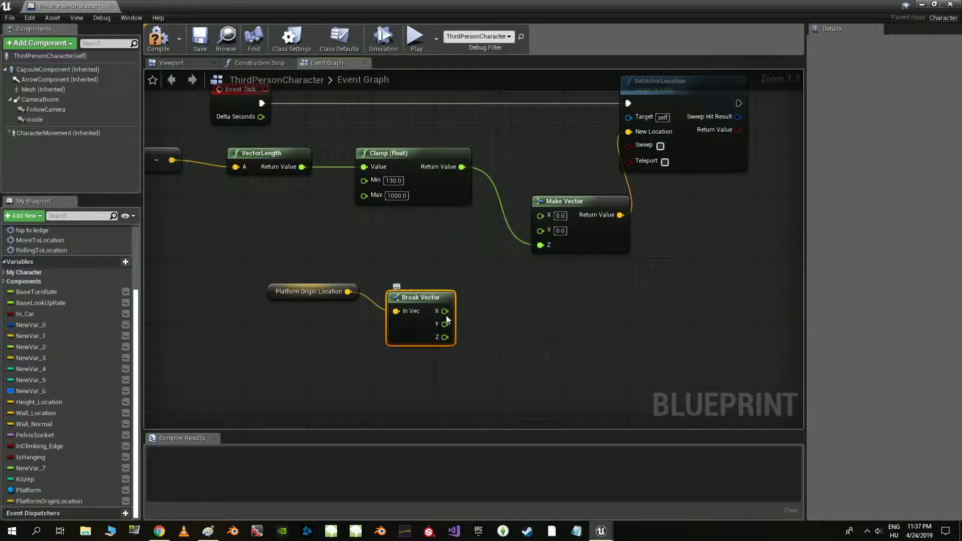
{"action": "left_click_drag", "start_coordinate": [444, 311], "coordinate": [540, 215]}
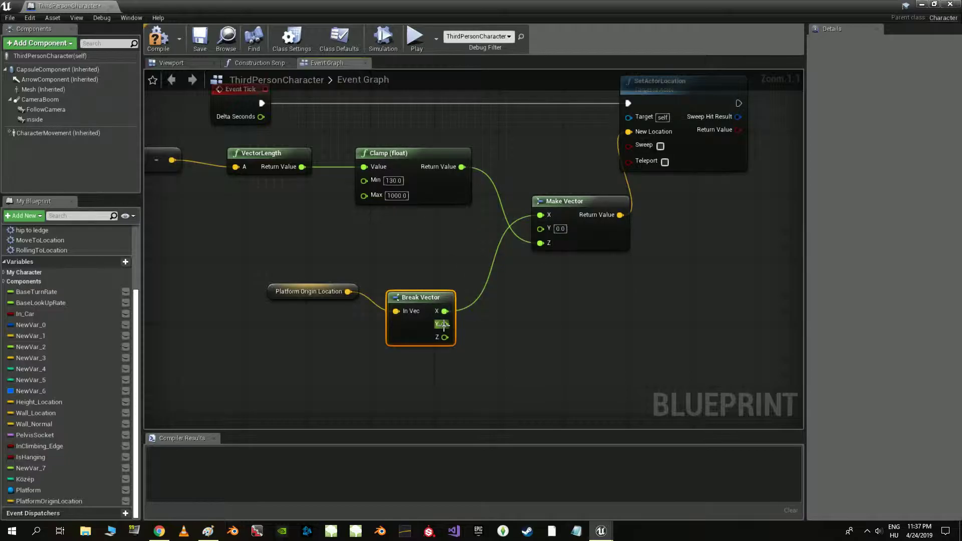
{"action": "left_click_drag", "start_coordinate": [443, 324], "coordinate": [540, 229]}
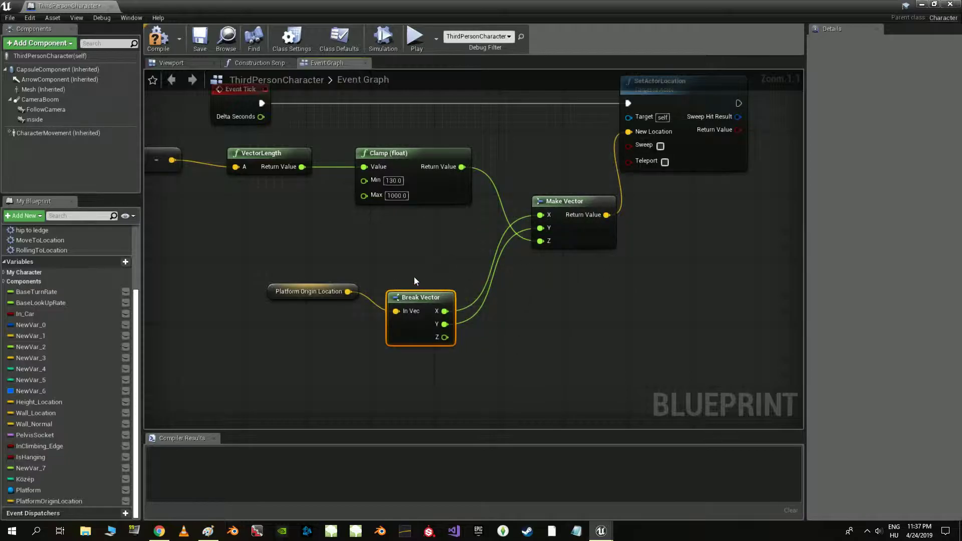
{"action": "left_click_drag", "start_coordinate": [422, 302], "coordinate": [421, 238]}
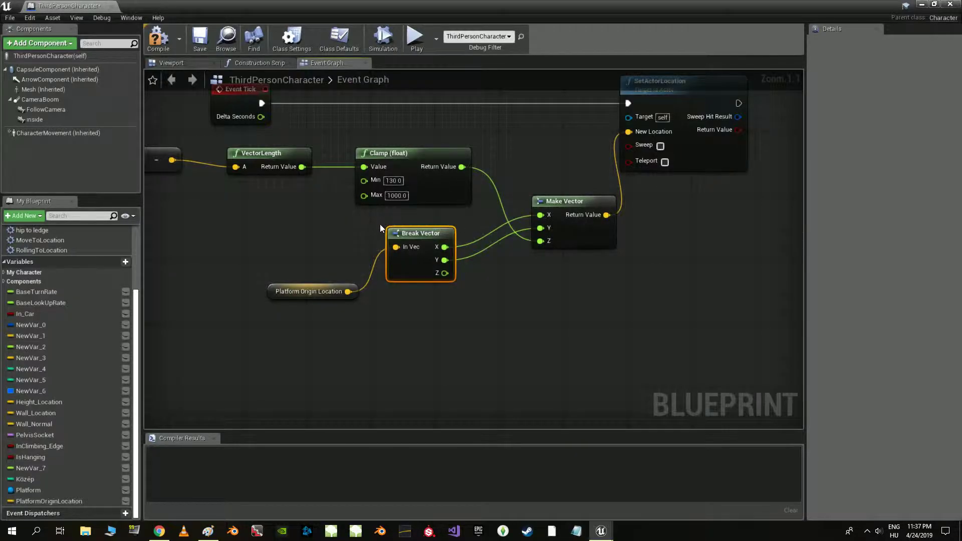
{"action": "right_click_drag", "start_coordinate": [350, 229], "coordinate": [390, 296]}
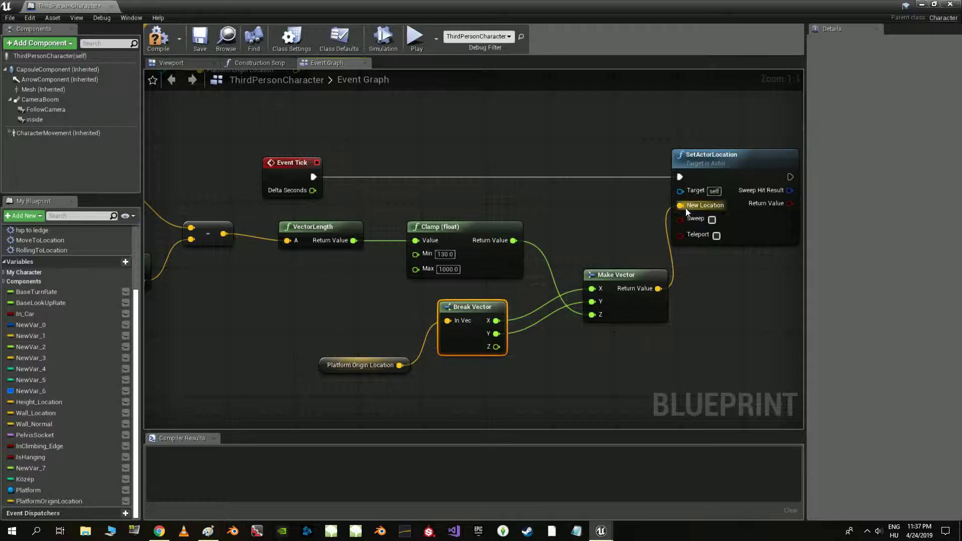
{"action": "right_click_drag", "start_coordinate": [204, 293], "coordinate": [451, 312]}
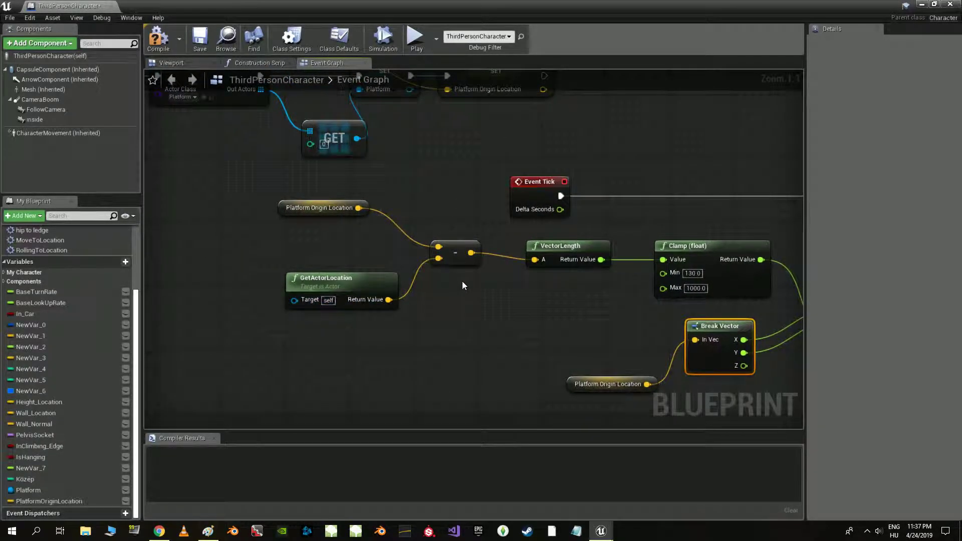
- Add a Platform getter node and wire it into SetActorLocation's Target pin
{"action": "right_click_drag", "start_coordinate": [363, 247], "coordinate": [348, 309]}
{"action": "right_click_drag", "start_coordinate": [365, 247], "coordinate": [469, 325]}
{"action": "left_click", "coordinate": [257, 176]}
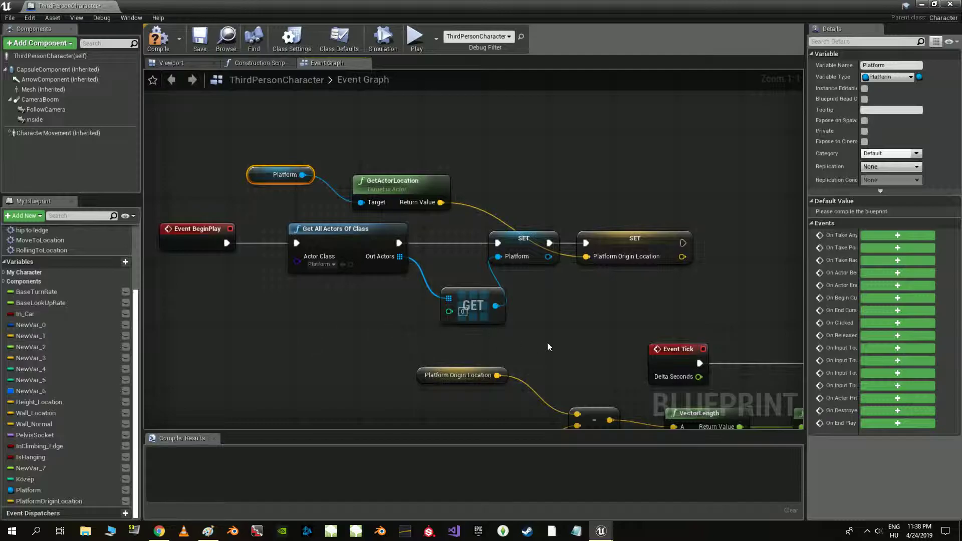
{"action": "scroll", "coordinate": [546, 343], "scroll_direction": "down", "scroll_amount": 2}
{"action": "right_click_drag", "start_coordinate": [690, 337], "coordinate": [432, 217]}
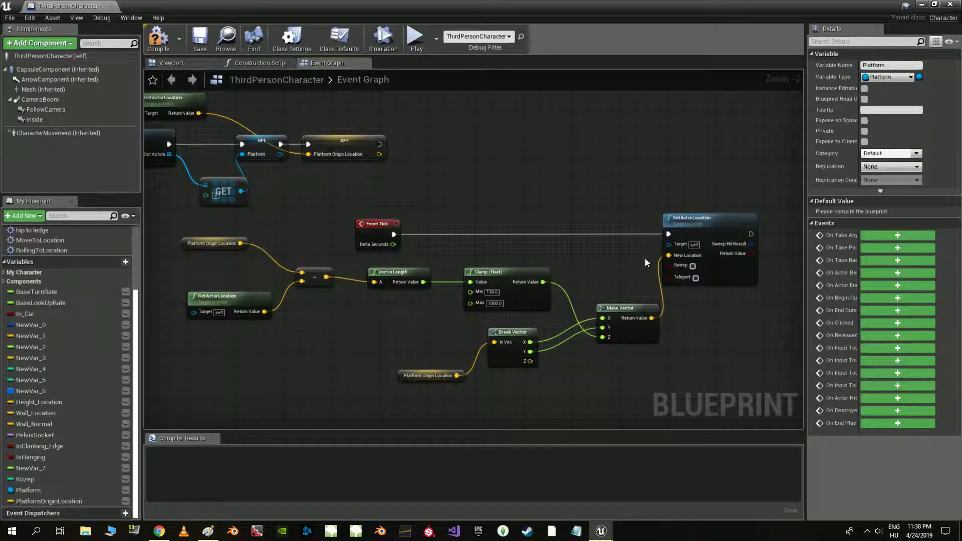
{"action": "left_click", "coordinate": [574, 249]}
{"action": "key", "text": "ctrl+v"}
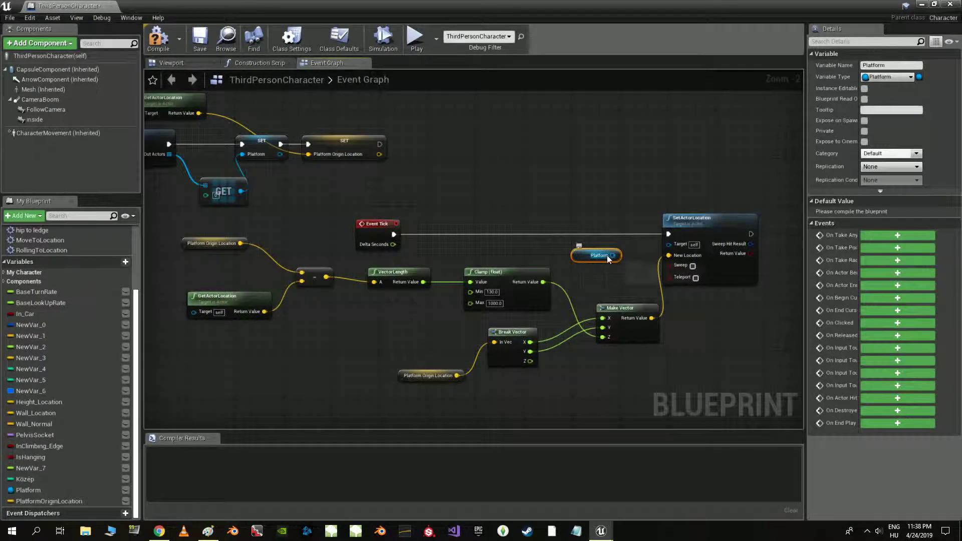
{"action": "scroll", "coordinate": [608, 256], "scroll_direction": "up", "scroll_amount": 2}
{"action": "left_click_drag", "start_coordinate": [608, 257], "coordinate": [688, 241]}
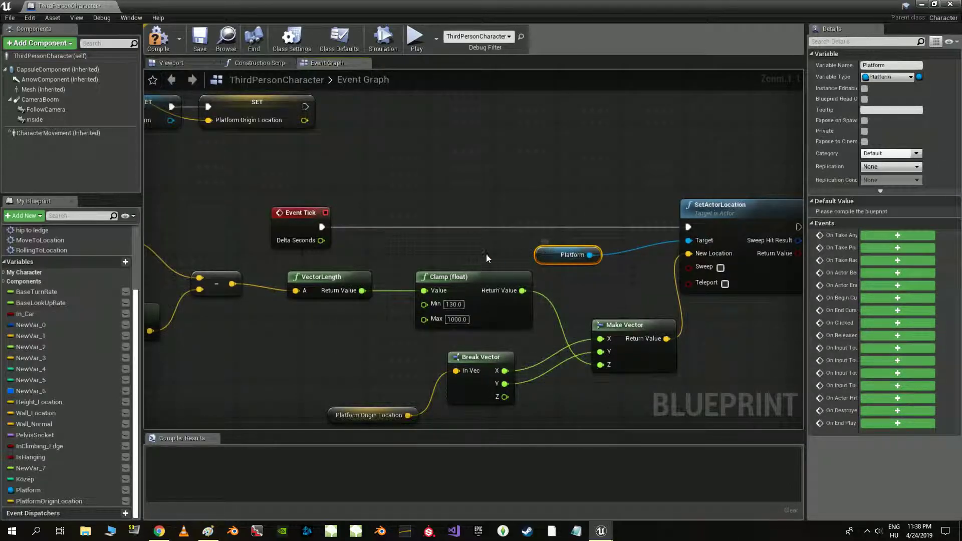
- Compile the ThirdPersonCharacter Blueprint and return to the level editor
{"action": "scroll", "coordinate": [470, 251], "scroll_direction": "down", "scroll_amount": 1}
{"action": "right_click_drag", "start_coordinate": [471, 251], "coordinate": [438, 237]}
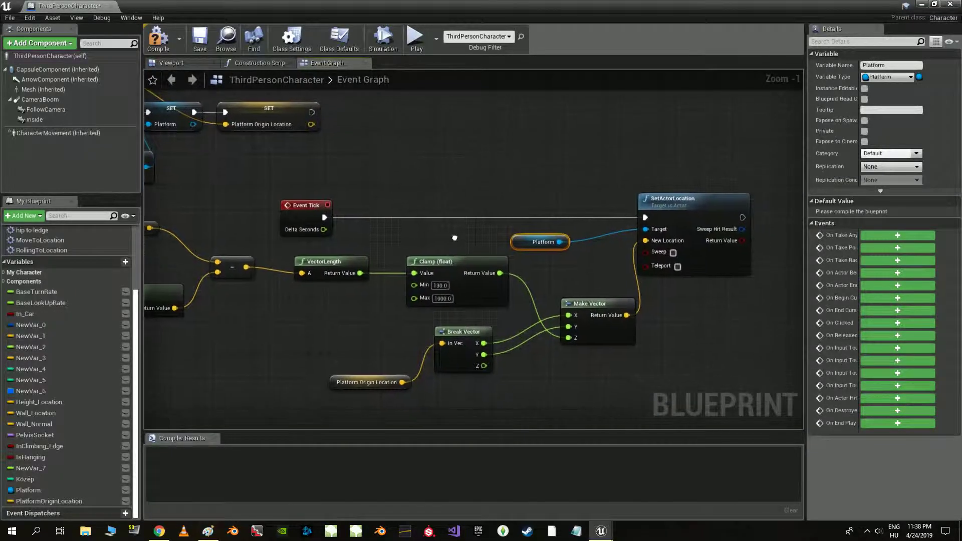
{"action": "left_click", "coordinate": [169, 47]}
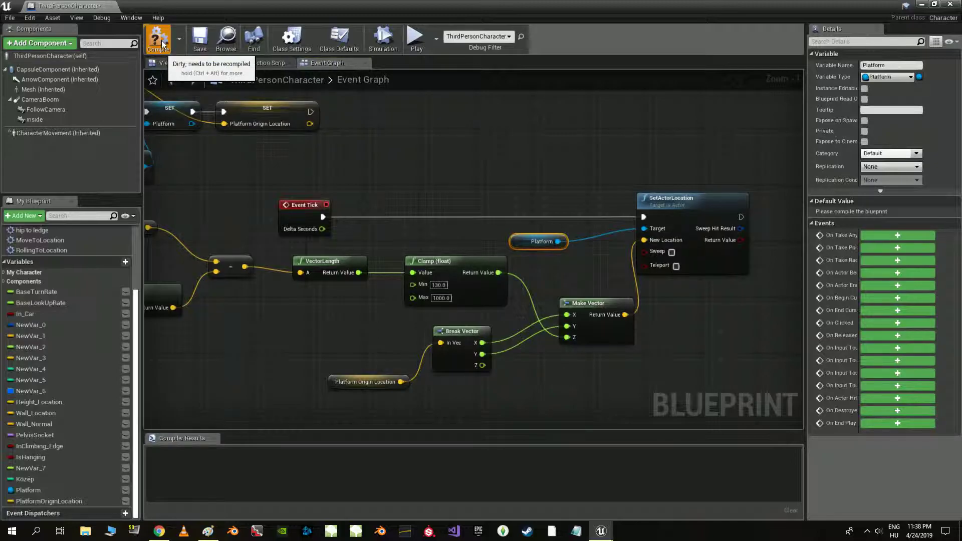
{"action": "left_click", "coordinate": [921, 9]}
- Play the level, running the character forward and back and jumping while the platform floats above
{"action": "key", "text": "alt+p"}
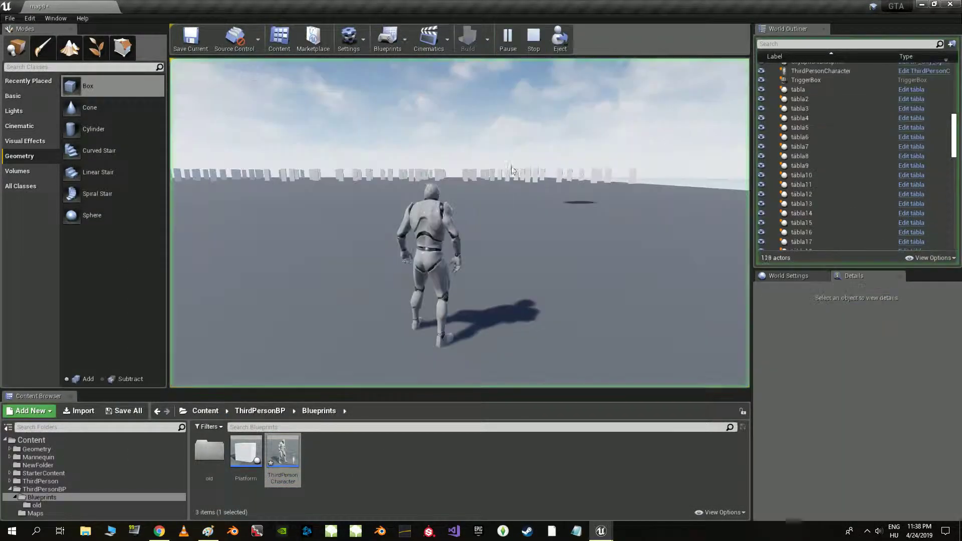
{"action": "left_click", "coordinate": [511, 170]}
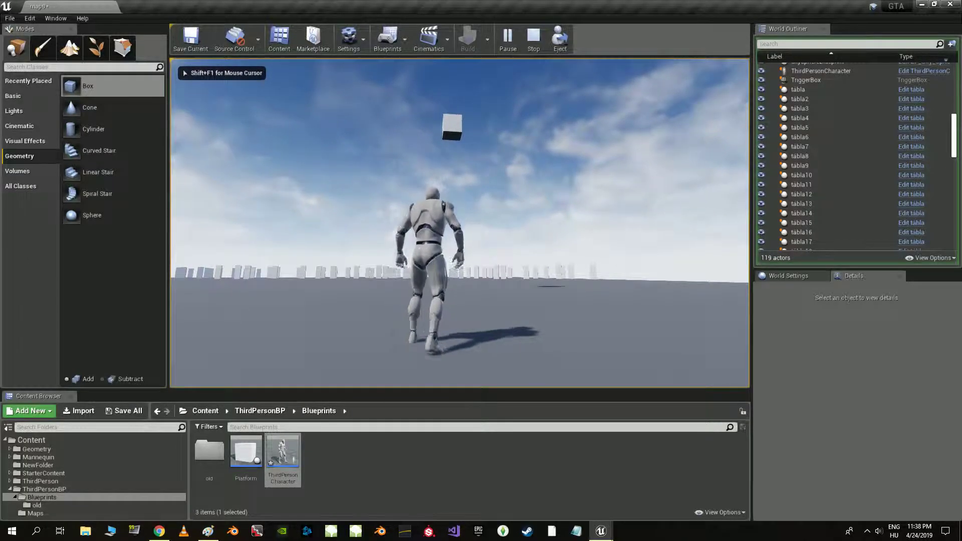
{"action": "key", "text": "w"}
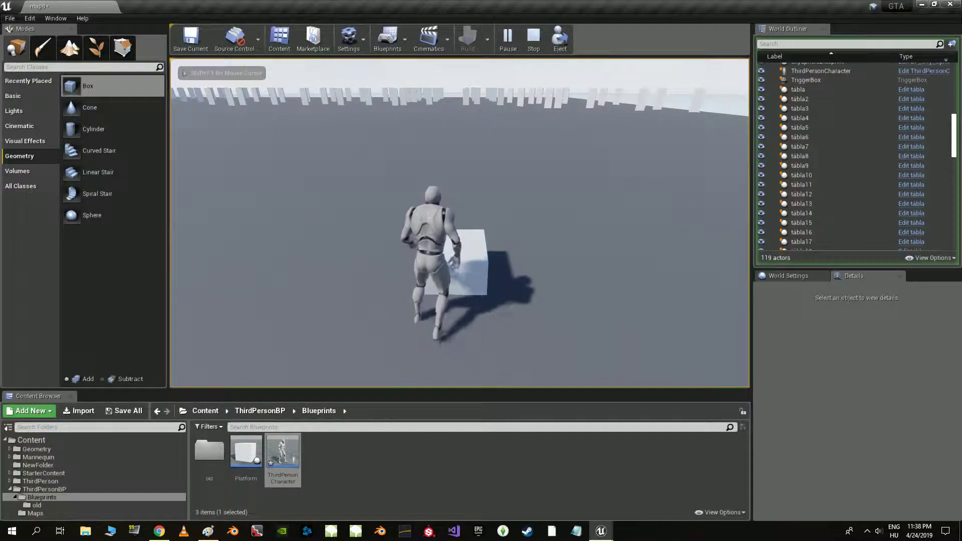
{"action": "key", "text": "s"}
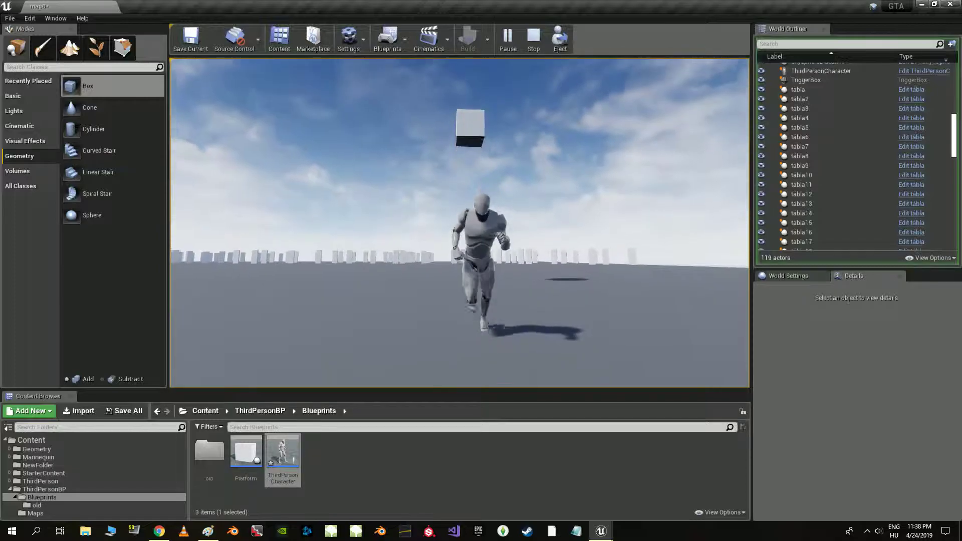
{"action": "key", "text": "w"}
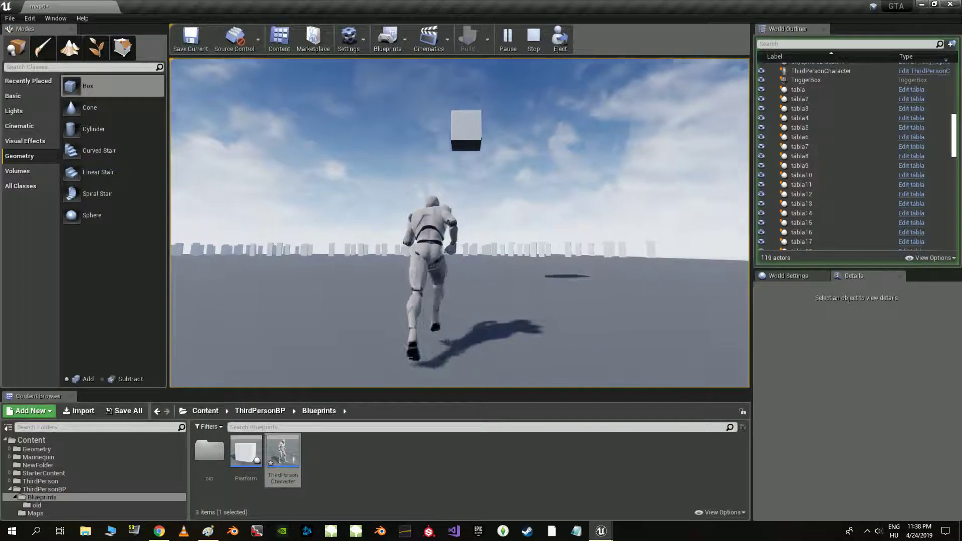
{"action": "key", "text": "s"}
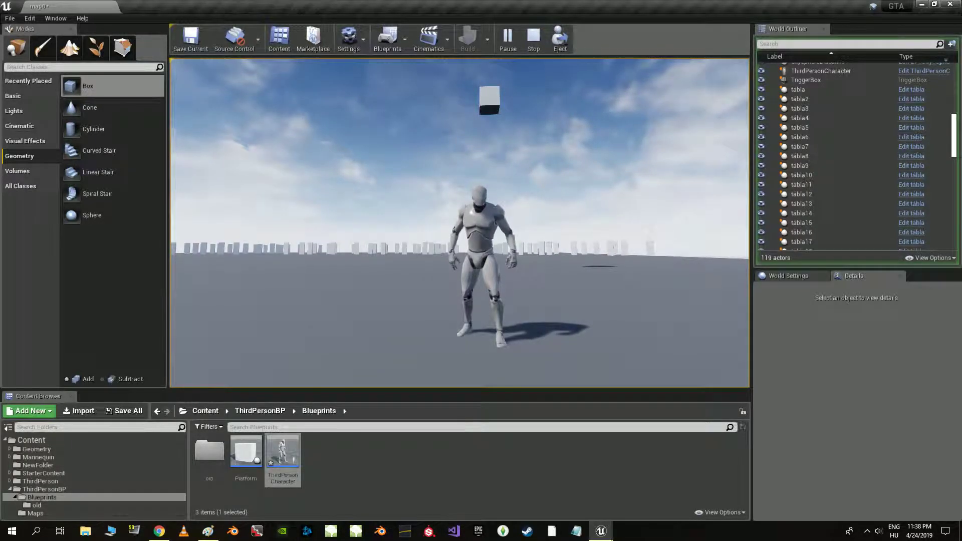
{"action": "key", "text": "space"}
{"action": "key", "text": "Escape"}
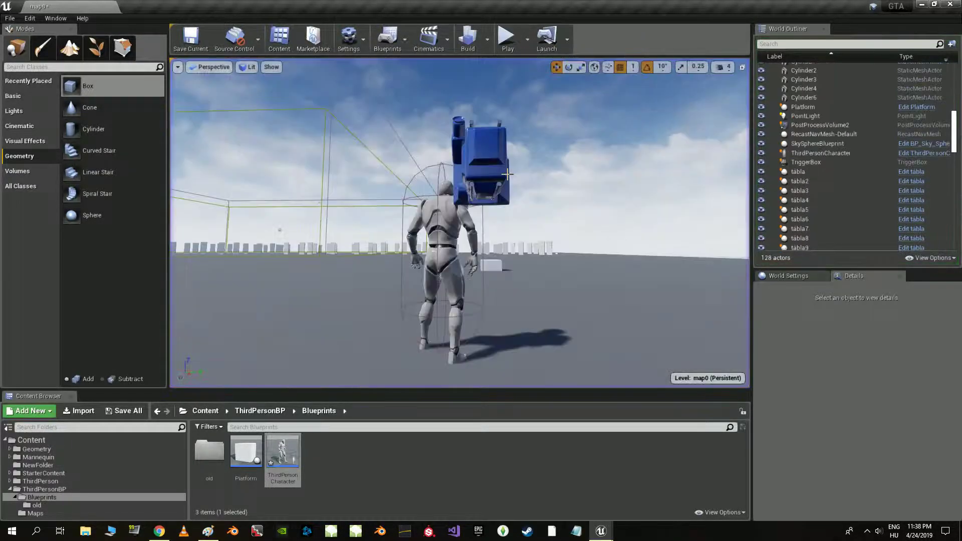
- In the ThirdPersonCharacter Blueprint, set the Clamp node's Min to 0 and recompile
{"action": "double_click", "coordinate": [288, 443]}
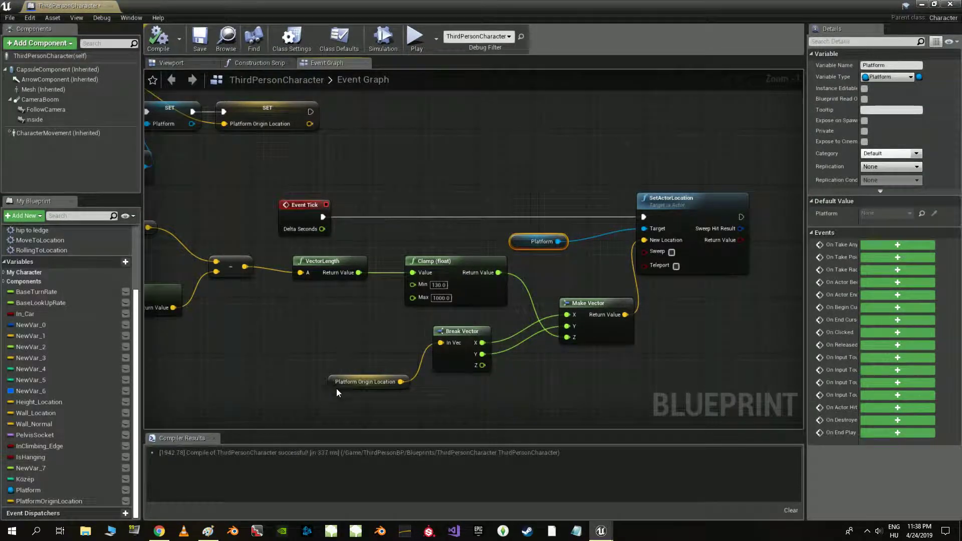
{"action": "scroll", "coordinate": [443, 311], "scroll_direction": "up", "scroll_amount": 1}
{"action": "left_click", "coordinate": [439, 280]}
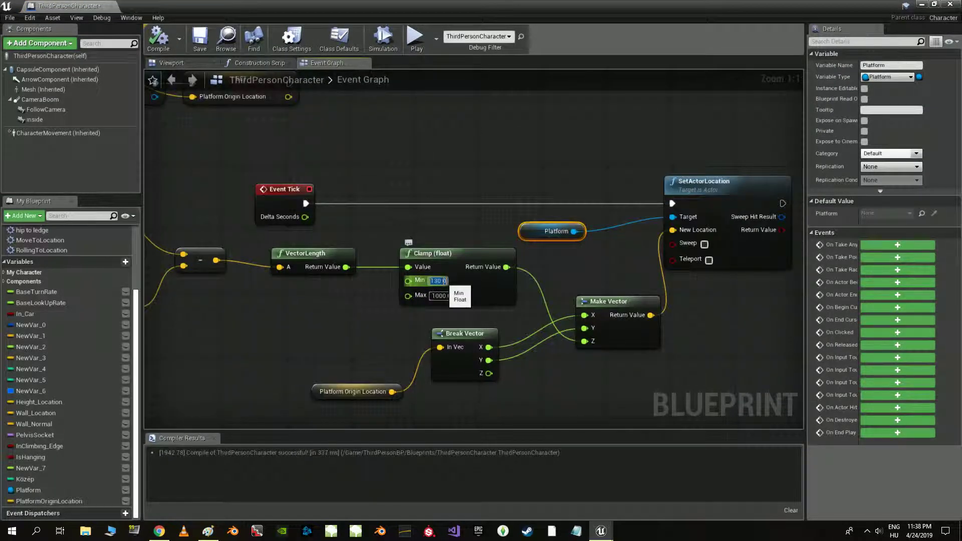
{"action": "type", "text": "0"}
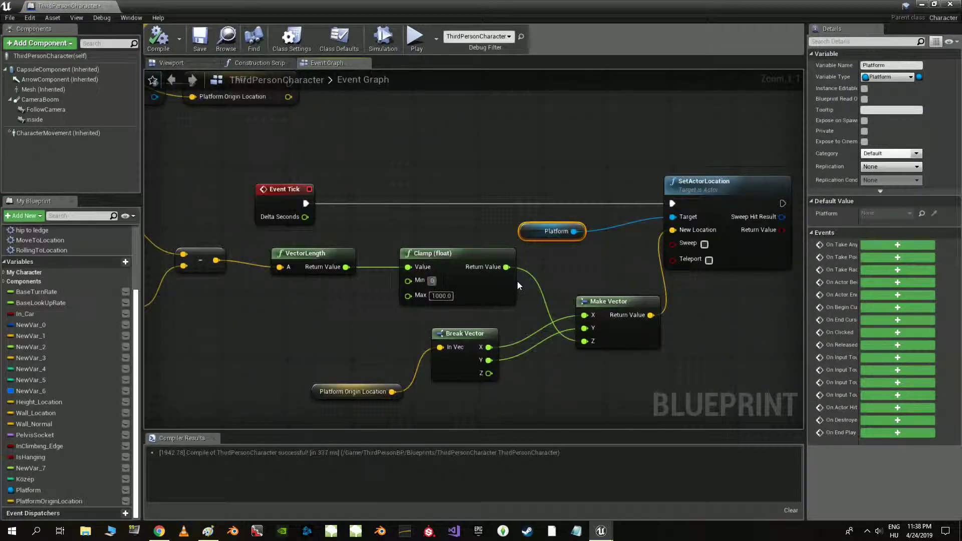
{"action": "key", "text": "Return"}
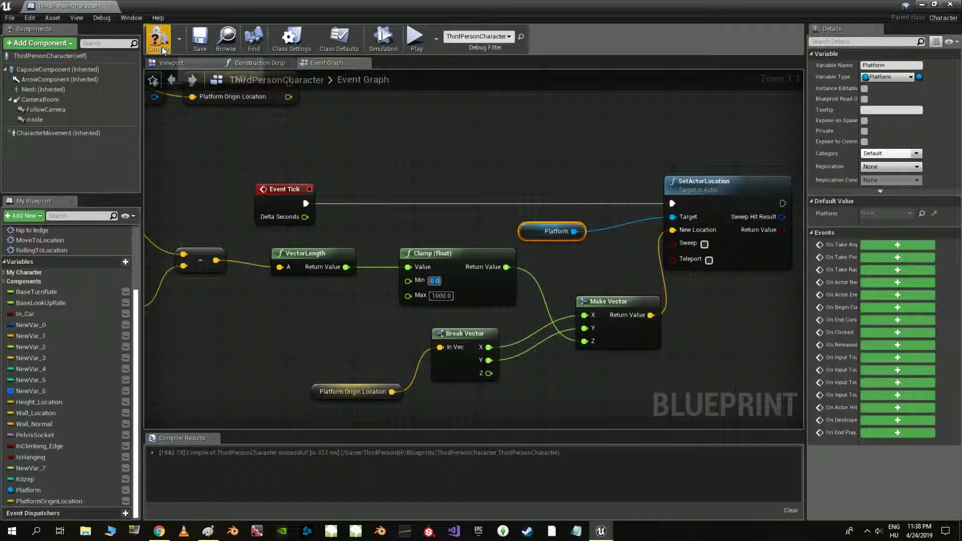
{"action": "left_click", "coordinate": [163, 51]}
{"action": "left_click", "coordinate": [922, 4]}
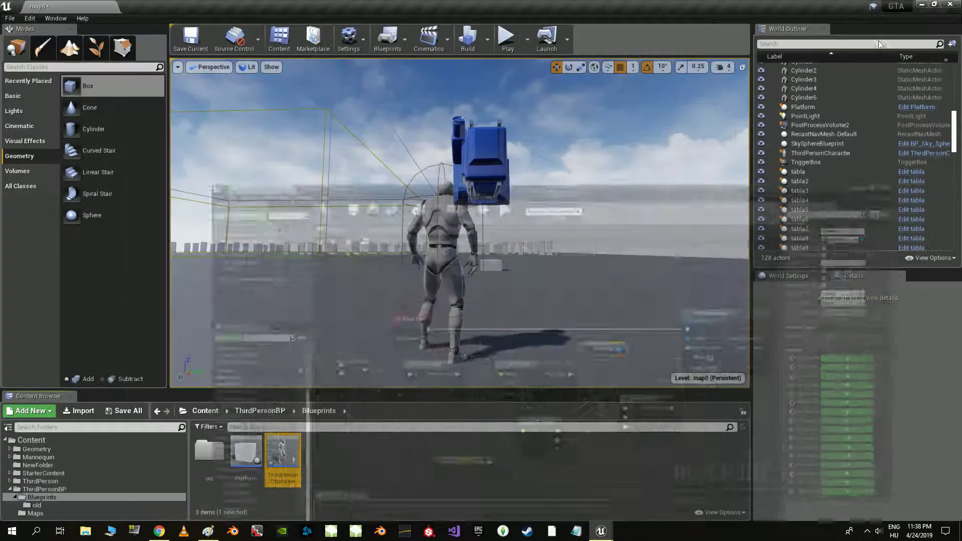
- Play-test the level again, running forward, jumping onto the box, and running back
{"action": "left_click", "coordinate": [507, 39]}
{"action": "left_click", "coordinate": [494, 201]}
{"action": "key", "text": "w"}
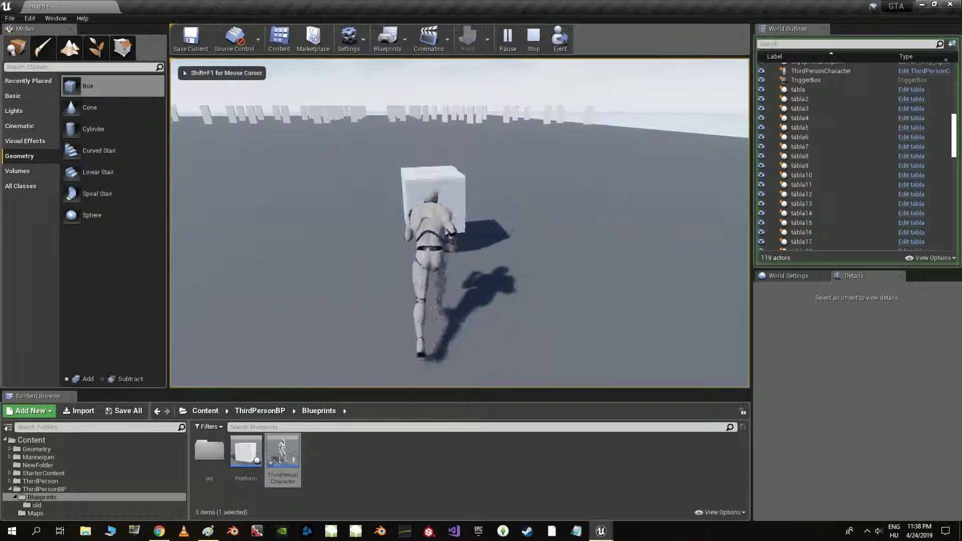
{"action": "key", "text": "space"}
{"action": "key", "text": "s"}
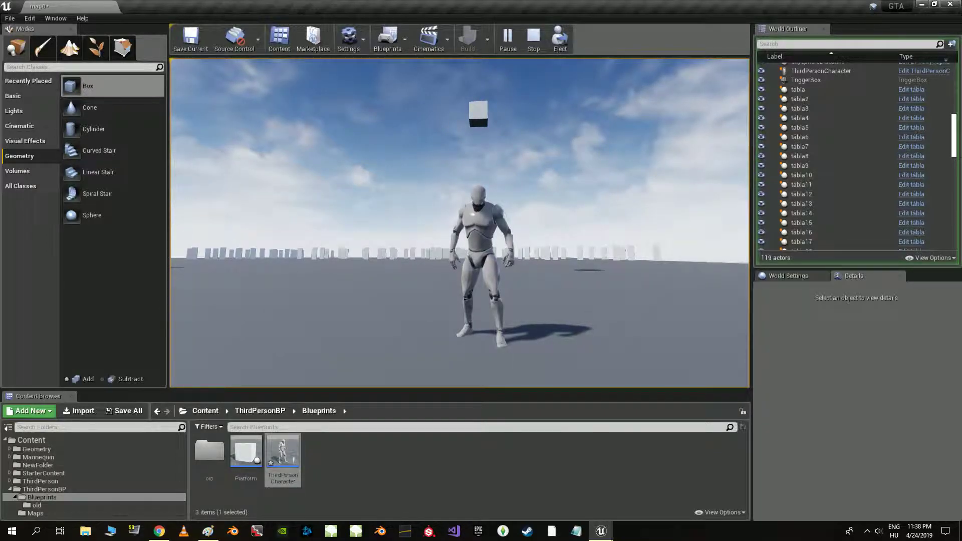
{"action": "key", "text": "Escape"}
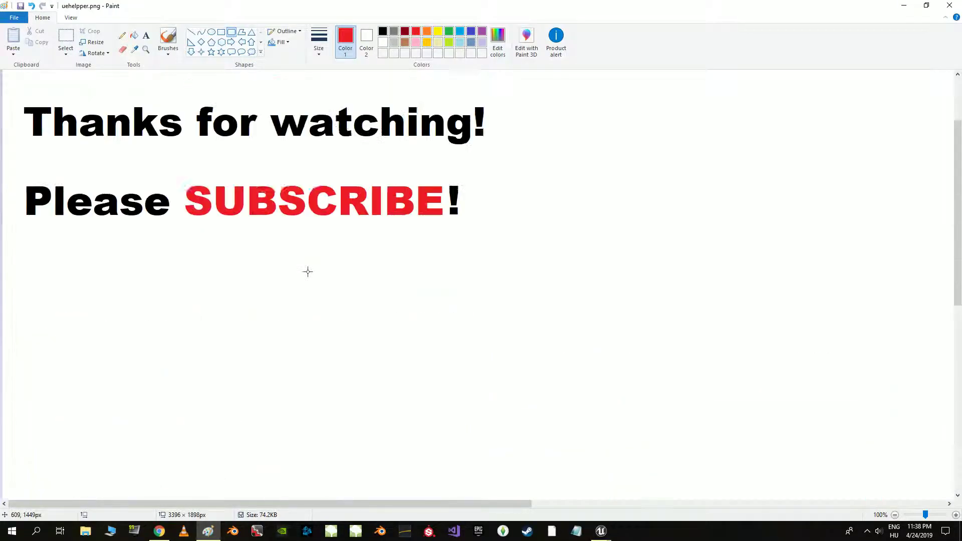
- Draw red rounded rectangles around "Thanks for watching!" and "Please SUBSCRIBE!"
{"action": "left_click_drag", "start_coordinate": [10, 189], "coordinate": [510, 259]}
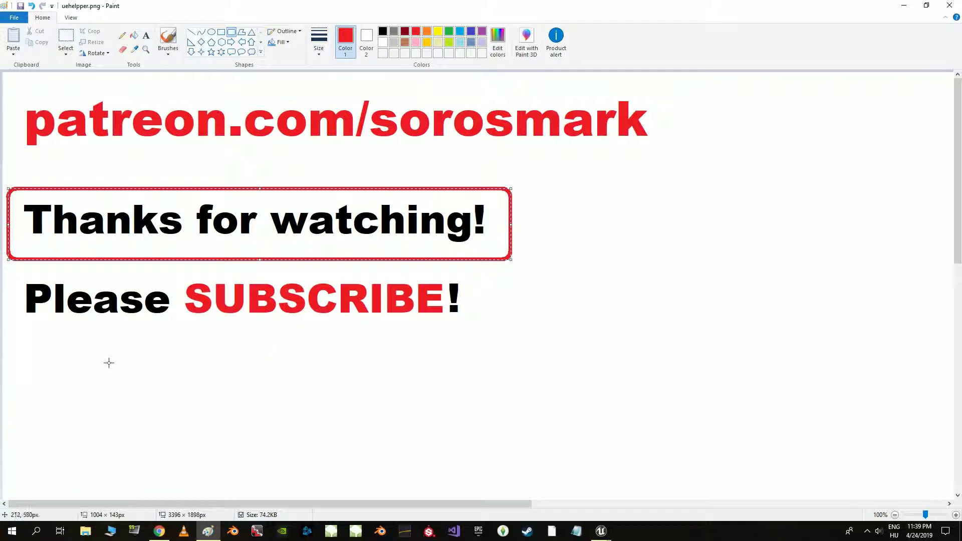
{"action": "left_click_drag", "start_coordinate": [9, 273], "coordinate": [495, 333]}
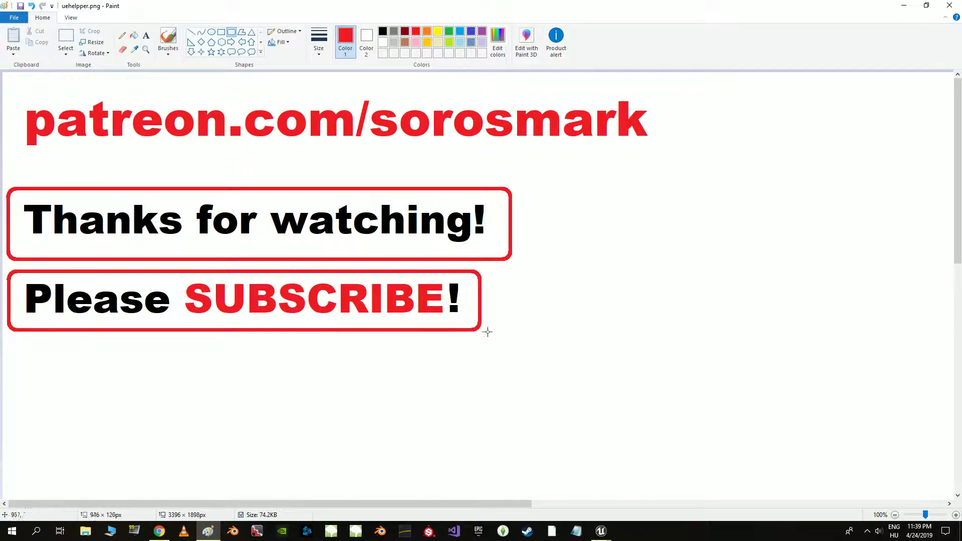